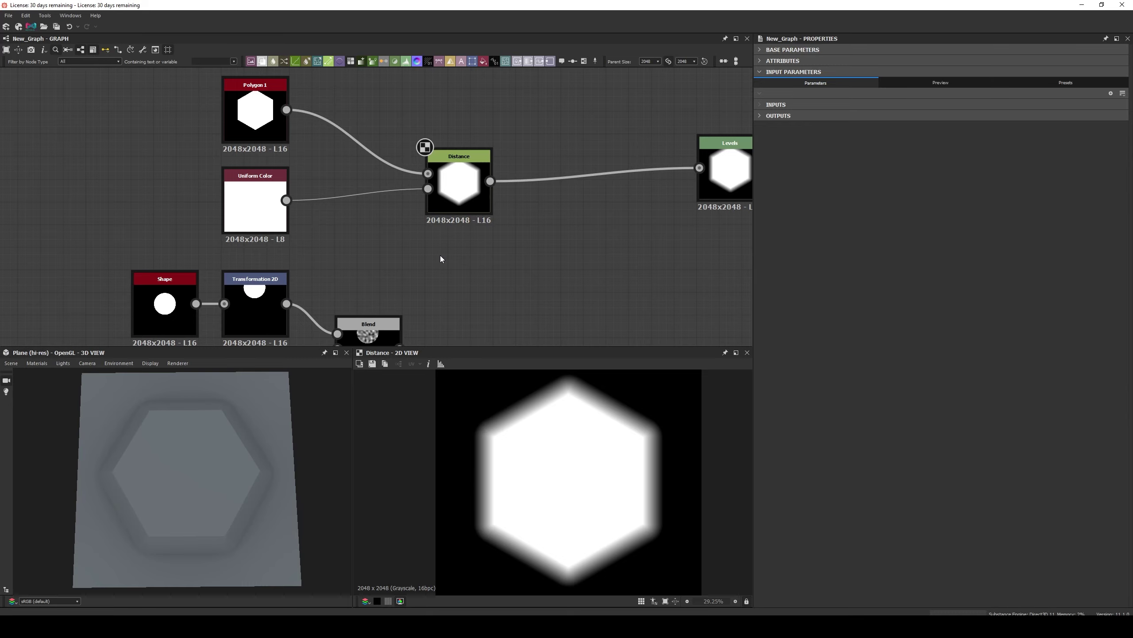
Step: Inspect the Polygon 1 hexagon and uniform white source feeding the Distance node
{"action": "double_click", "coordinate": [261, 127]}
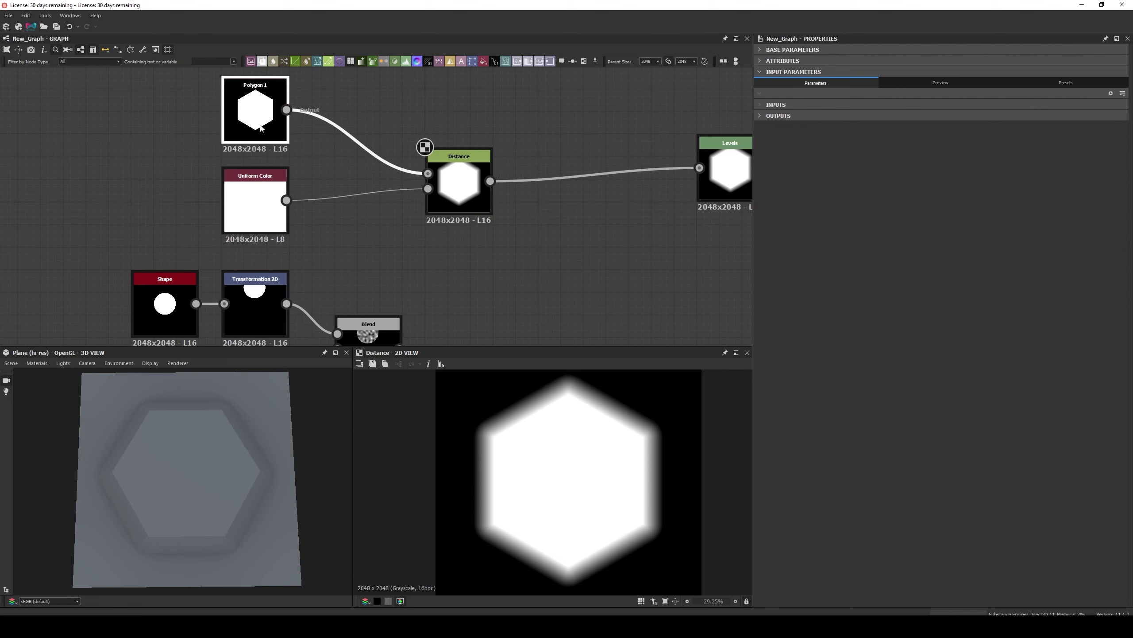
{"action": "double_click", "coordinate": [257, 193]}
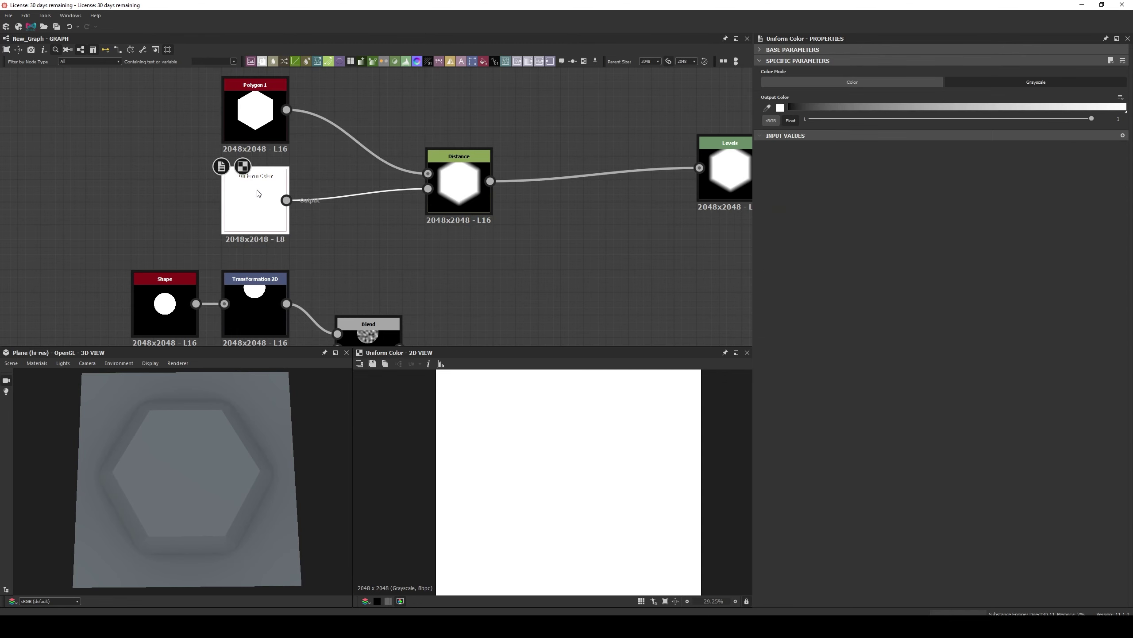
{"action": "double_click", "coordinate": [450, 197]}
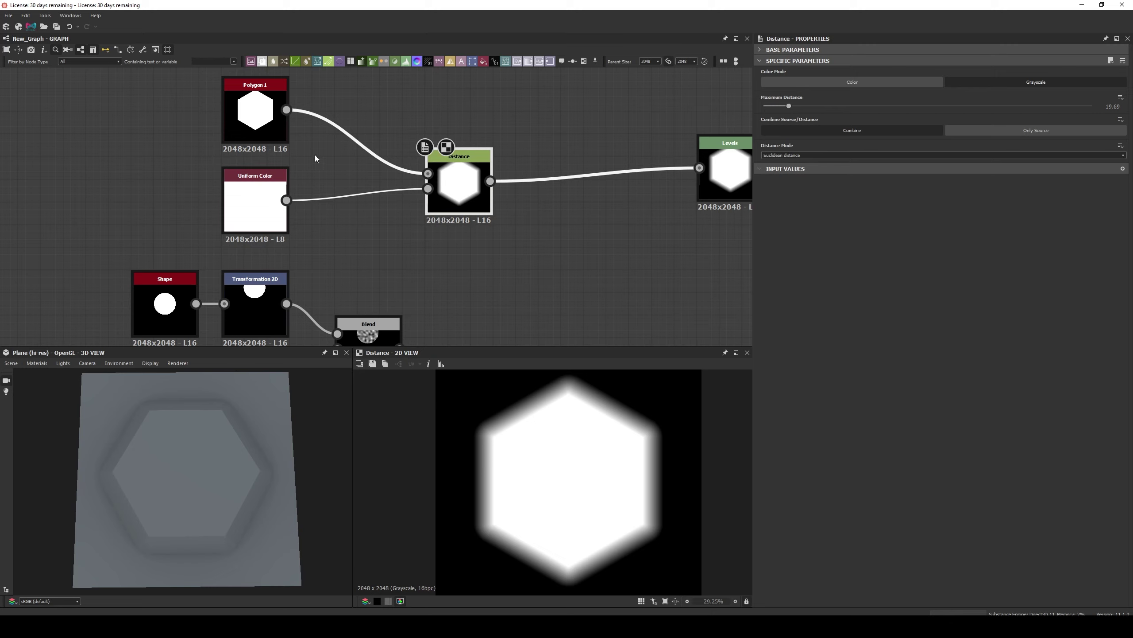
{"action": "left_click", "coordinate": [283, 123]}
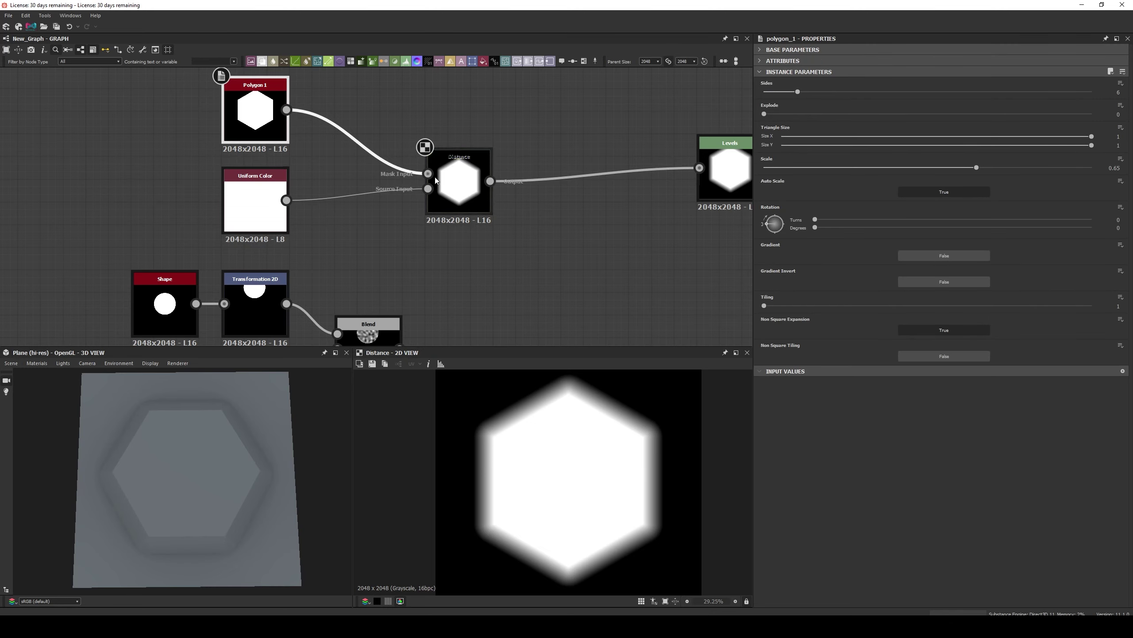
{"action": "left_click", "coordinate": [252, 223]}
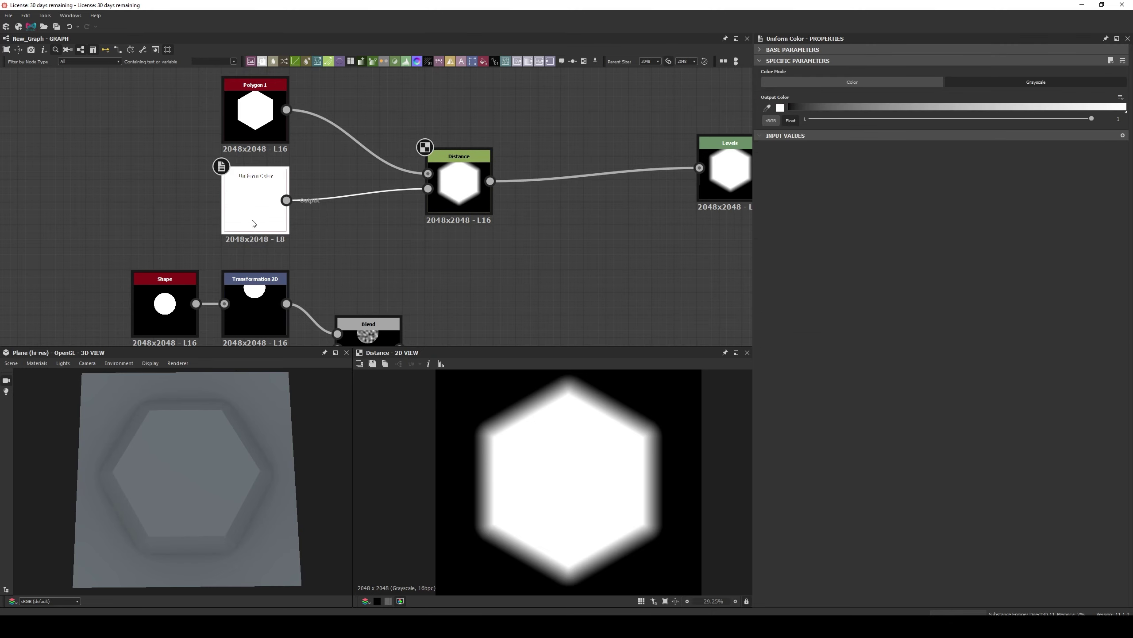
Step: Show the Distance node's parameters and keep Euclidean distance mode
{"action": "left_click", "coordinate": [438, 200]}
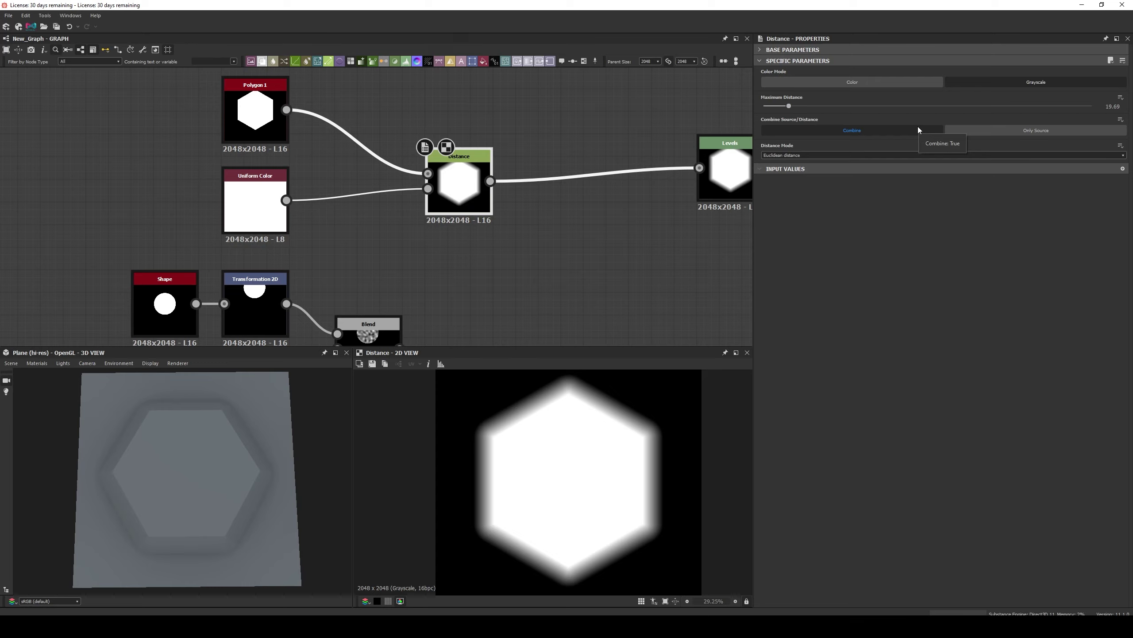
{"action": "left_click", "coordinate": [885, 153]}
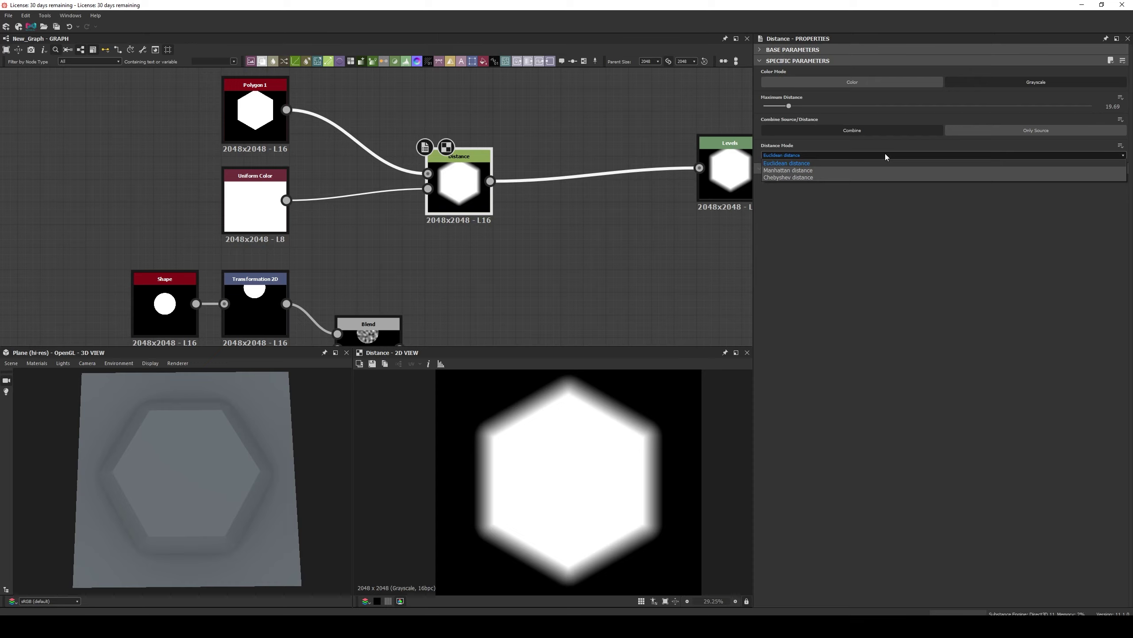
{"action": "left_click", "coordinate": [886, 153]}
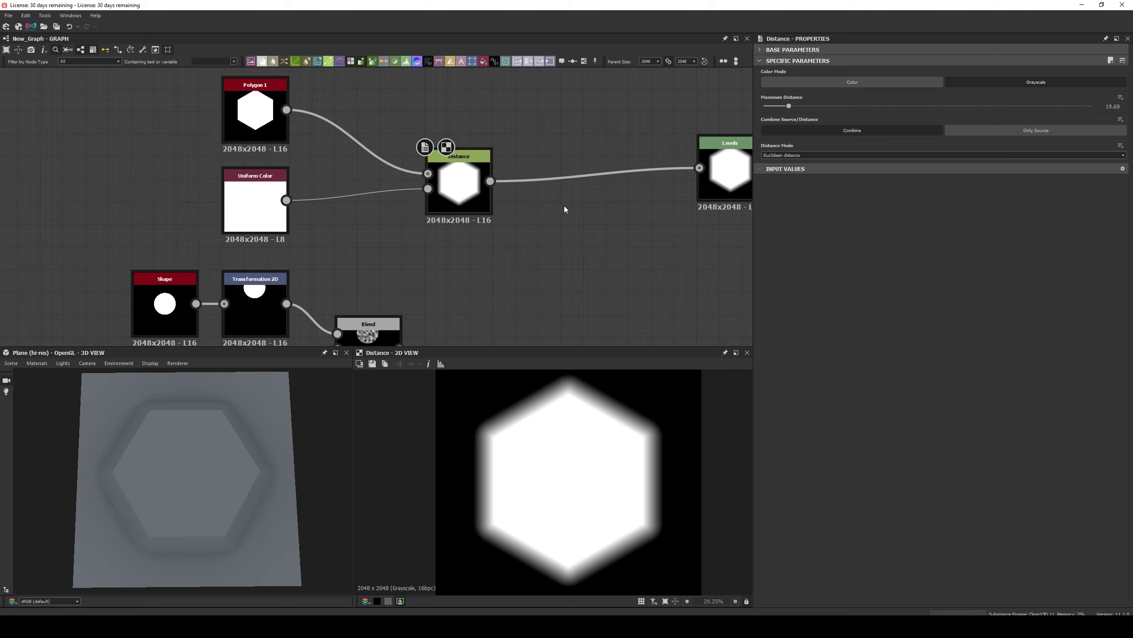
Step: Raise Maximum Distance from 19.69 to 22.11 to slightly widen the hexagon bevel
{"action": "left_click", "coordinate": [970, 81]}
{"action": "mouse_move", "coordinate": [790, 106]}
{"action": "left_mouse_down"}
{"action": "mouse_move", "coordinate": [818, 106]}
{"action": "mouse_move", "coordinate": [792, 107]}
{"action": "left_mouse_up"}
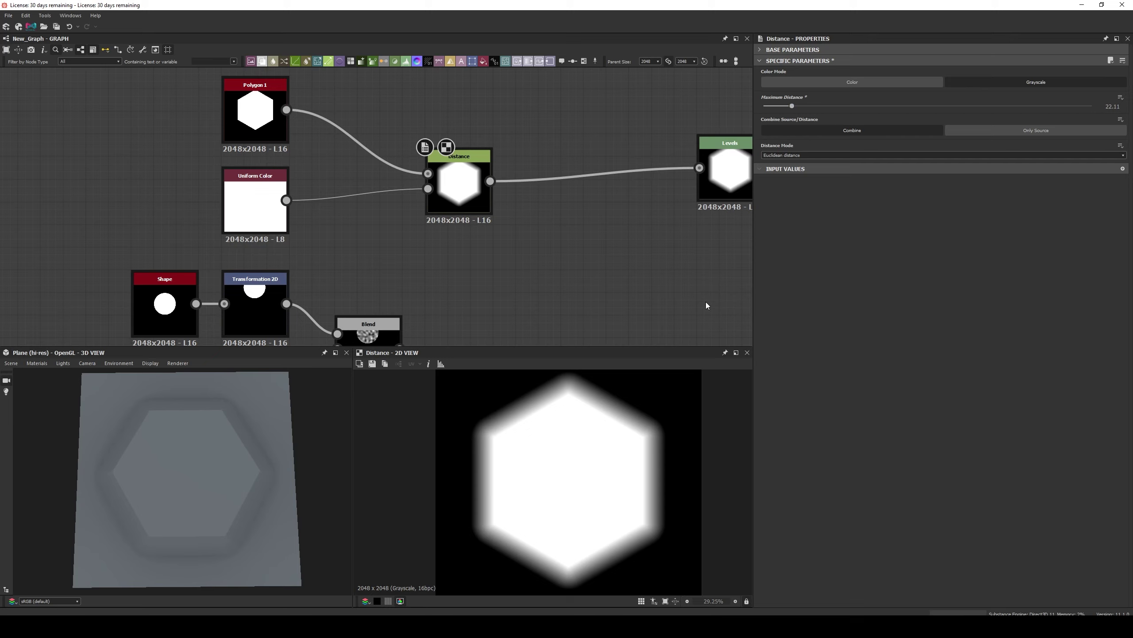
Step: Feed the Transformation 2D offset disc into Distance's source and set Maximum Distance to 29.37
{"action": "double_click", "coordinate": [174, 302]}
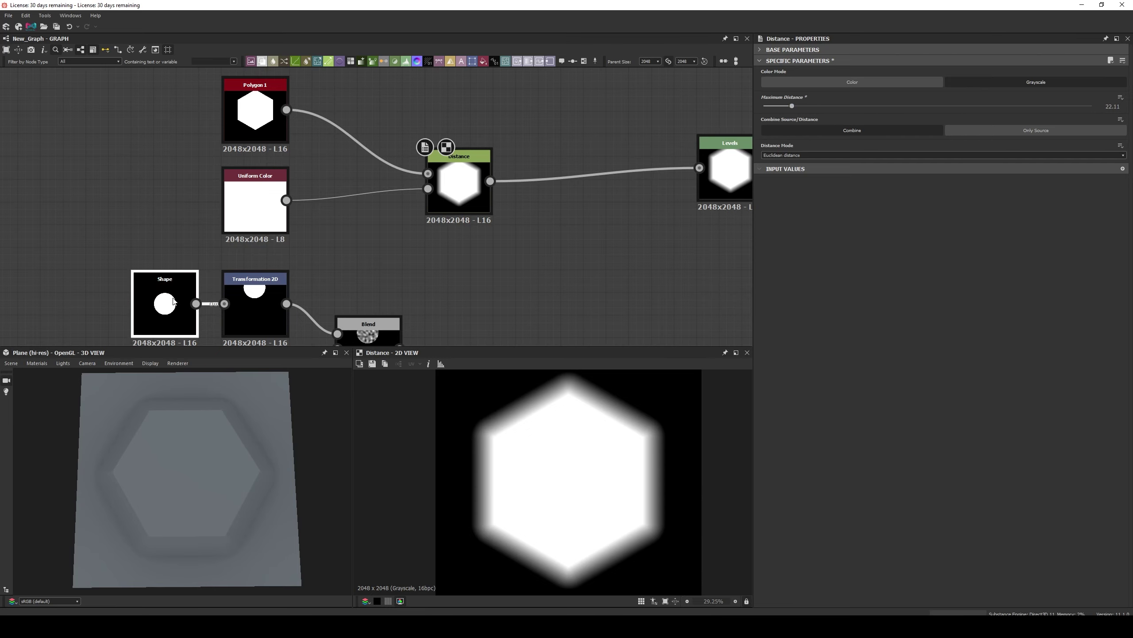
{"action": "double_click", "coordinate": [253, 302]}
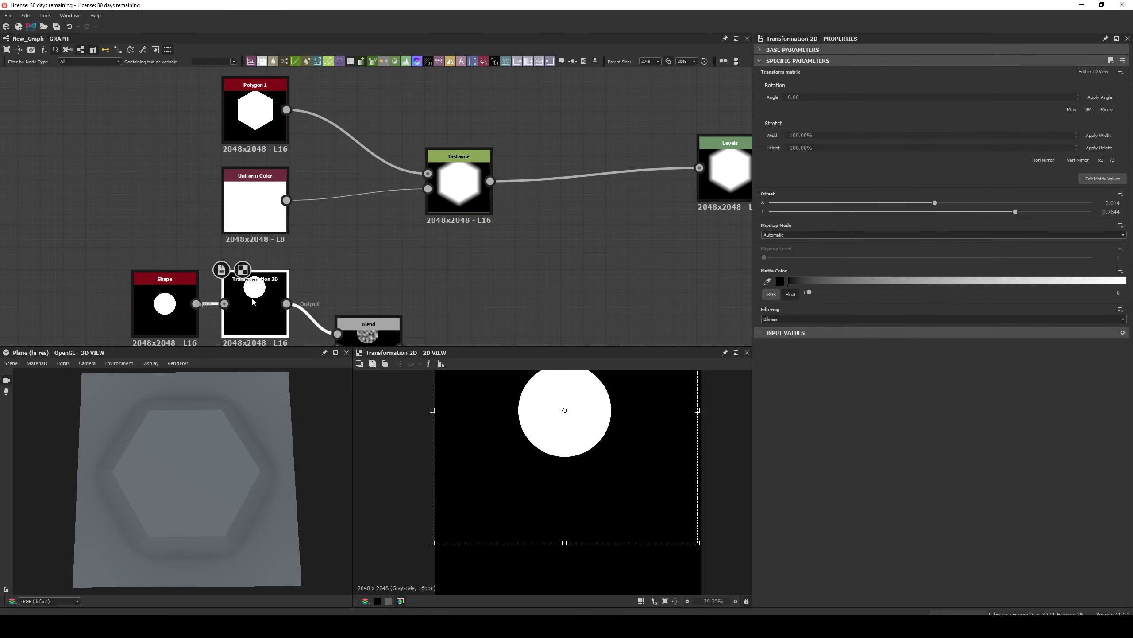
{"action": "left_click_drag", "start_coordinate": [285, 305], "coordinate": [427, 188]}
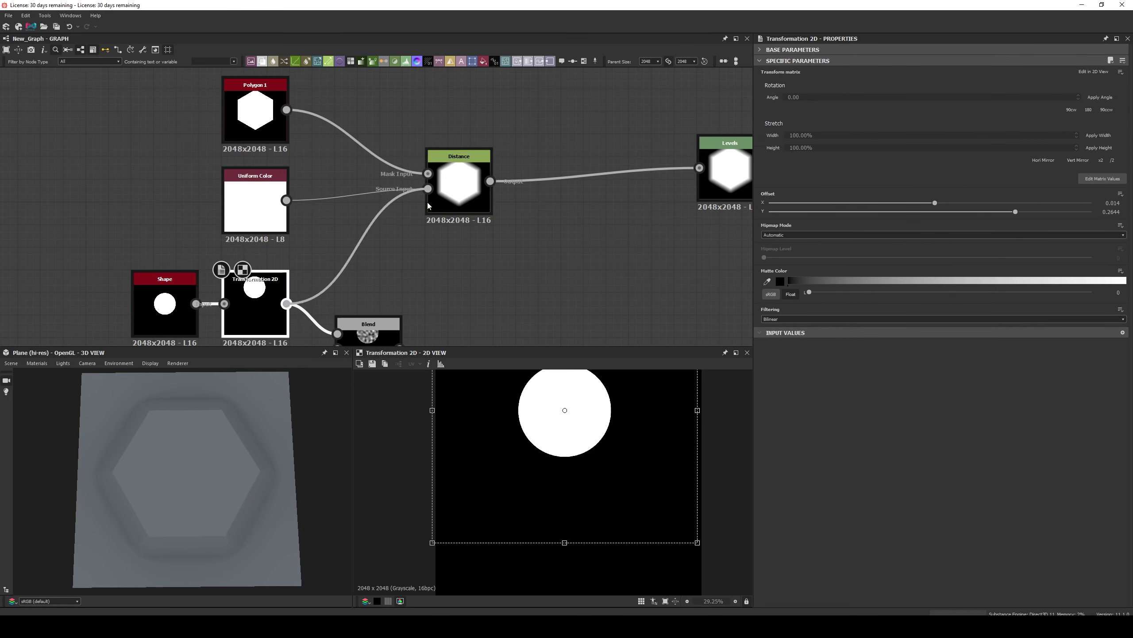
{"action": "double_click", "coordinate": [467, 194]}
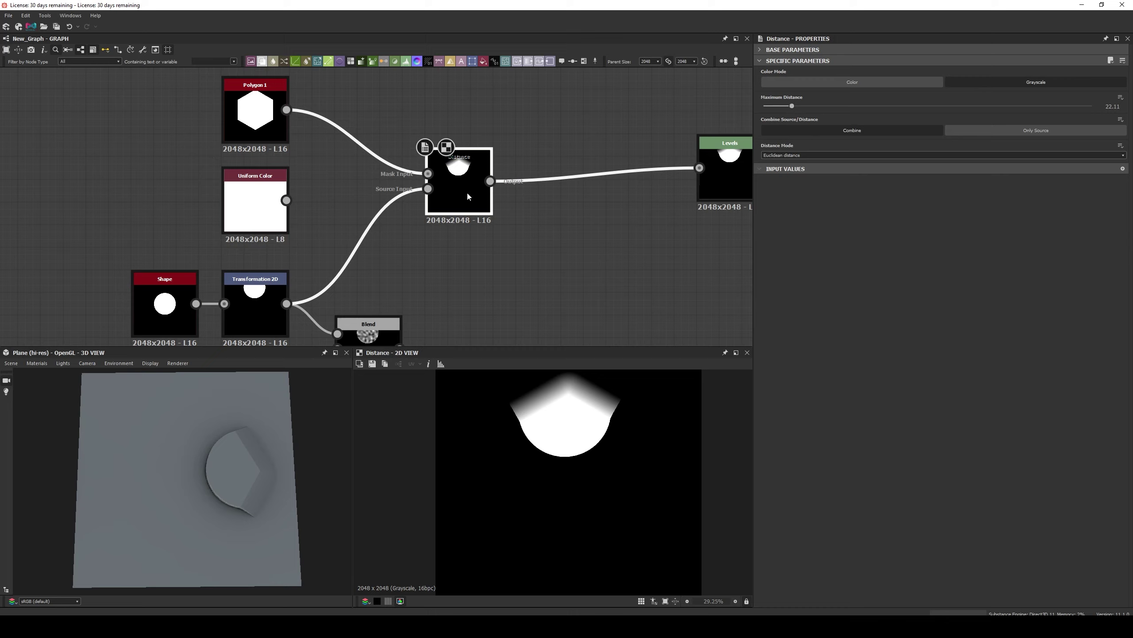
{"action": "mouse_move", "coordinate": [798, 107]}
{"action": "left_mouse_down"}
{"action": "mouse_move", "coordinate": [821, 106]}
{"action": "mouse_move", "coordinate": [802, 108]}
{"action": "left_mouse_up"}
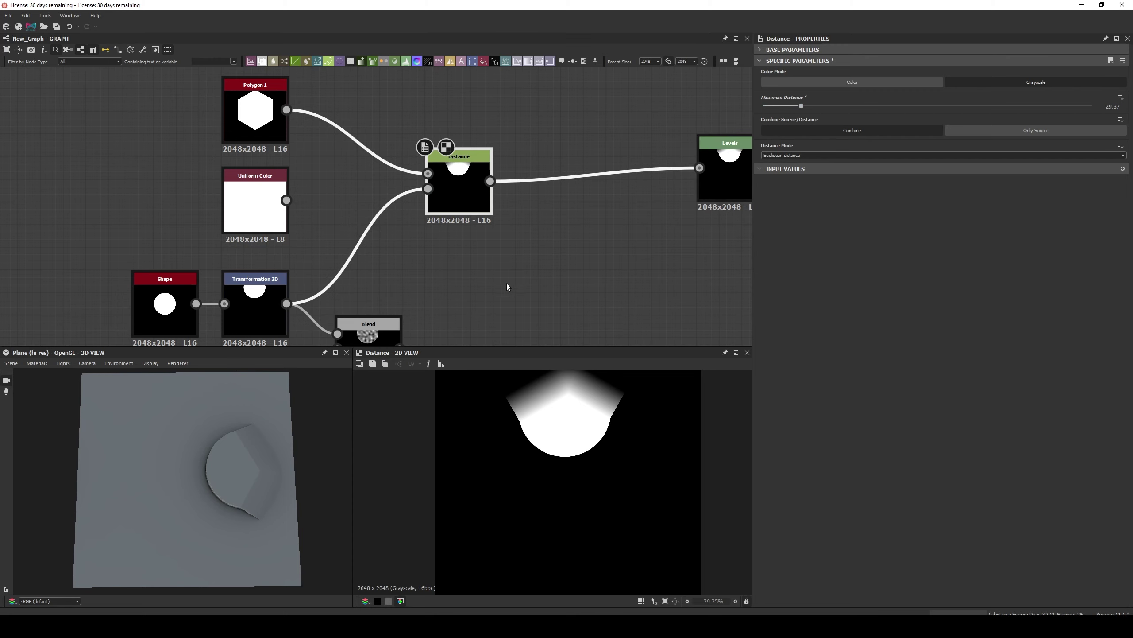
Step: Make the Perlin-noise-masked Blend disc the Distance source and raise Maximum Distance to 40.08
{"action": "middle_click_drag", "start_coordinate": [508, 286], "coordinate": [481, 218]}
{"action": "double_click", "coordinate": [262, 312]}
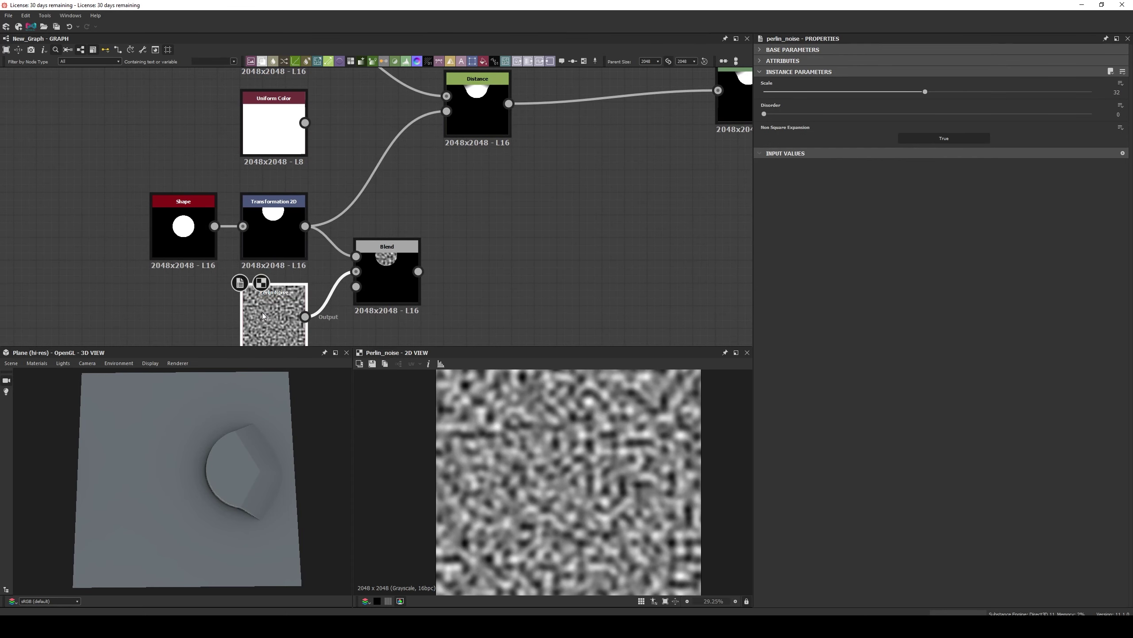
{"action": "double_click", "coordinate": [377, 273]}
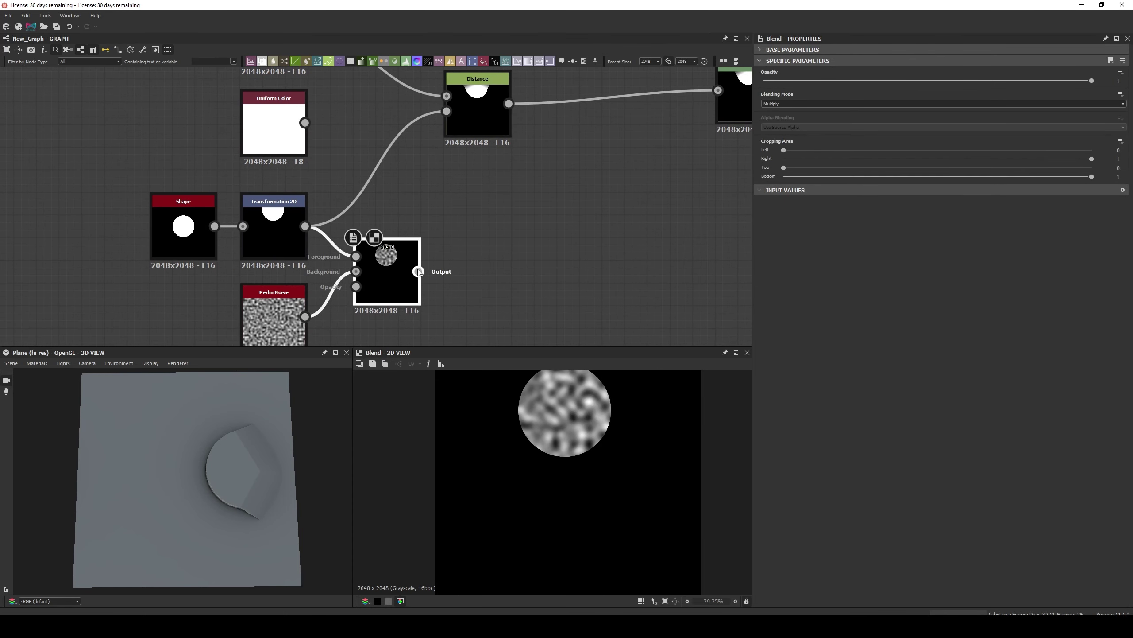
{"action": "left_click_drag", "start_coordinate": [418, 270], "coordinate": [447, 131]}
{"action": "double_click", "coordinate": [466, 114]}
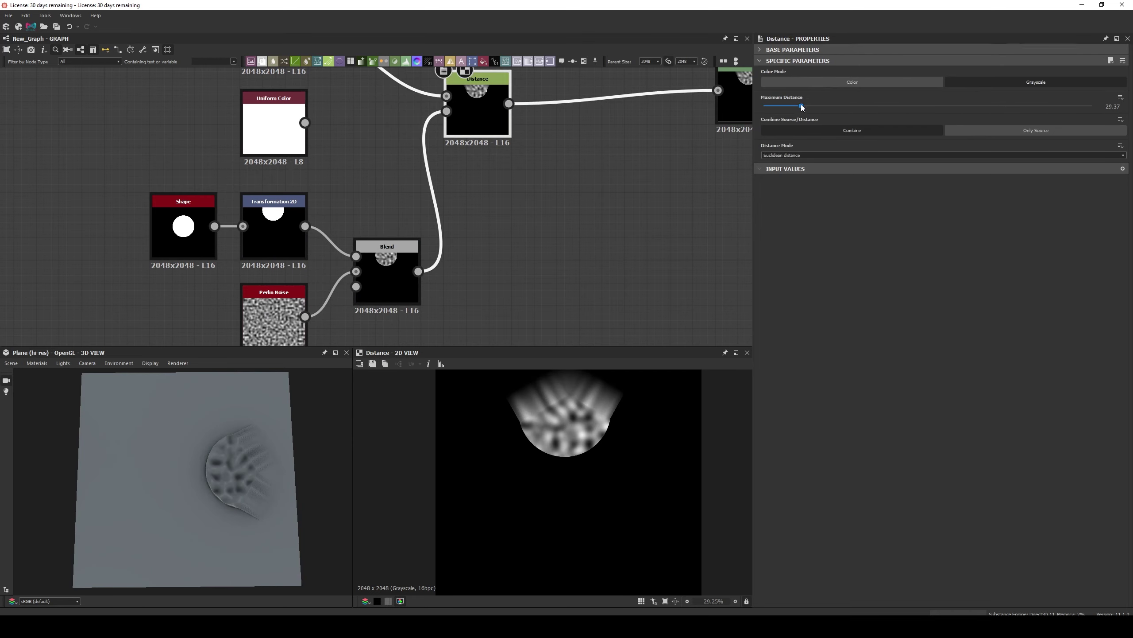
{"action": "mouse_move", "coordinate": [802, 106]}
{"action": "left_mouse_down"}
{"action": "mouse_move", "coordinate": [834, 108]}
{"action": "mouse_move", "coordinate": [815, 109]}
{"action": "left_mouse_up"}
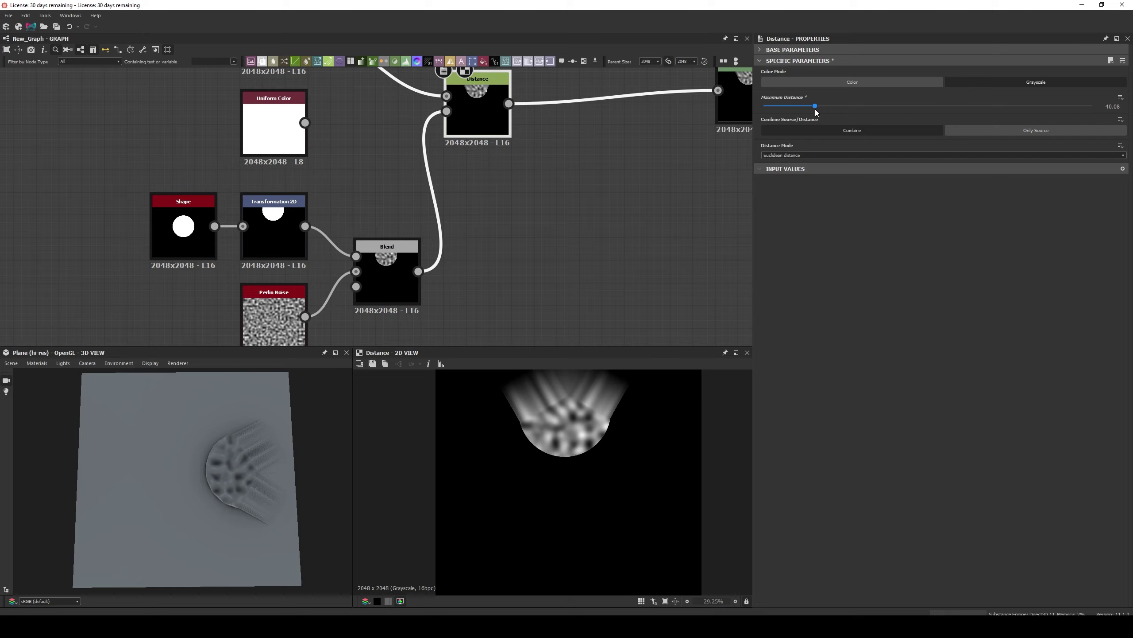
Step: Set Combine Source/Distance to Combine, wire raw Perlin Noise into the source, and reduce Maximum Distance
{"action": "left_click", "coordinate": [962, 126]}
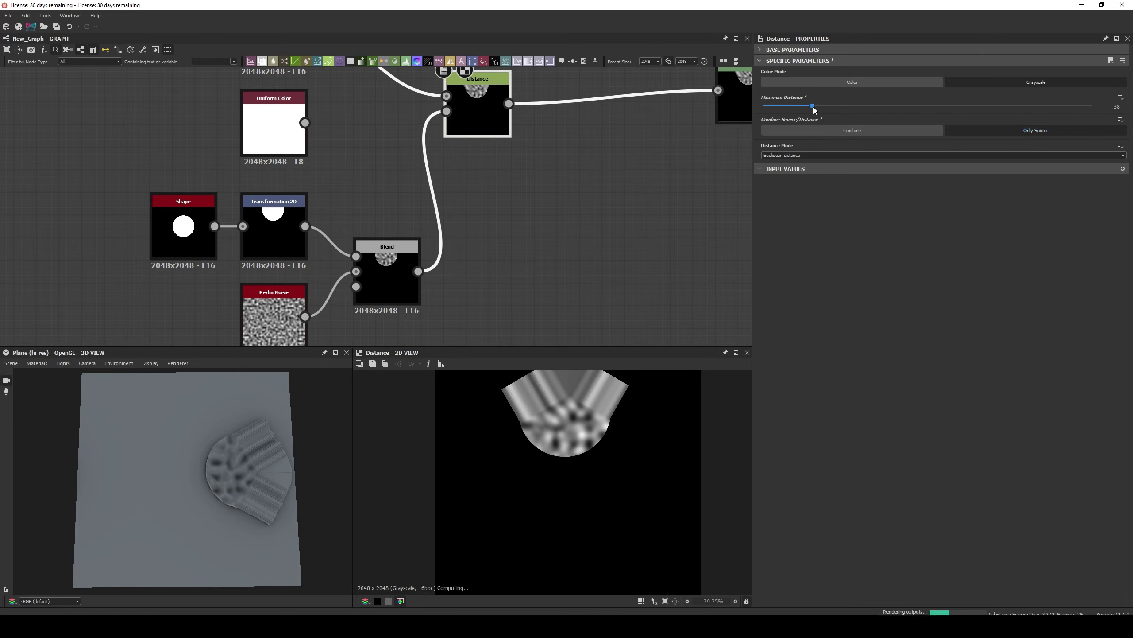
{"action": "mouse_move", "coordinate": [813, 109]}
{"action": "left_mouse_down"}
{"action": "mouse_move", "coordinate": [837, 108]}
{"action": "mouse_move", "coordinate": [802, 106]}
{"action": "left_mouse_up"}
{"action": "scroll", "coordinate": [653, 443], "scroll_direction": "down", "scroll_amount": 2}
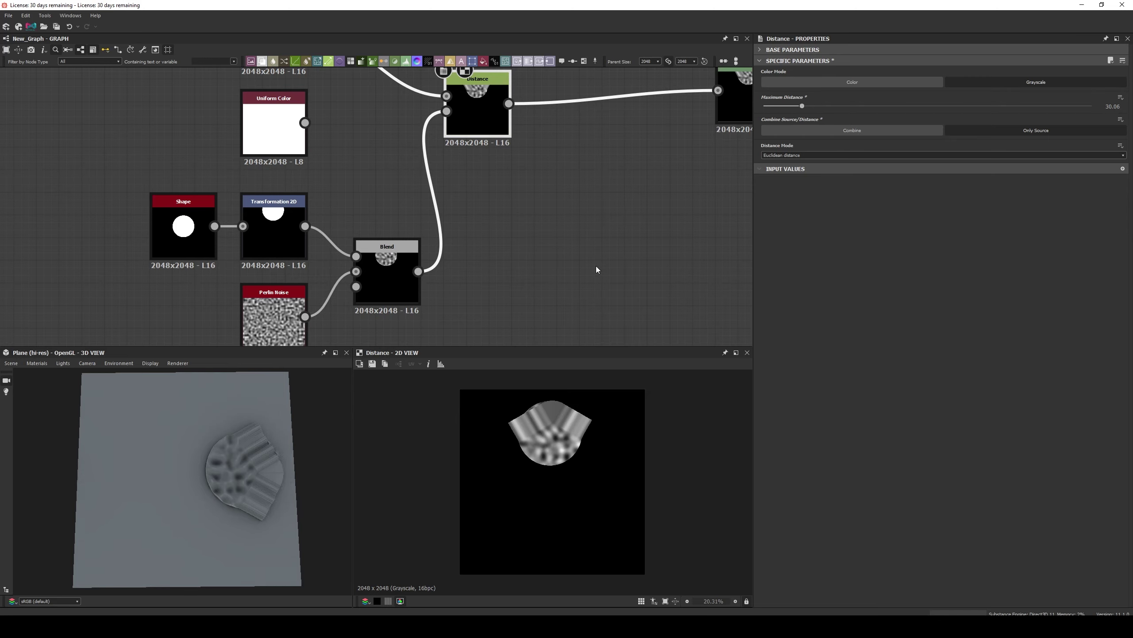
{"action": "left_click_drag", "start_coordinate": [305, 317], "coordinate": [447, 111]}
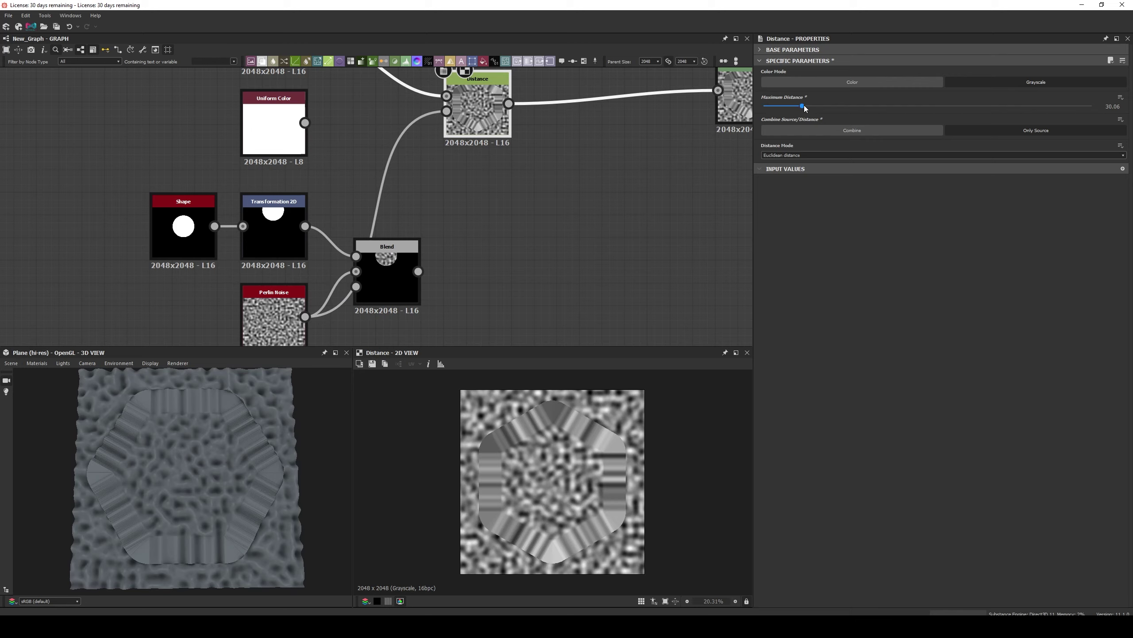
{"action": "mouse_move", "coordinate": [804, 104]}
{"action": "left_mouse_down"}
{"action": "mouse_move", "coordinate": [781, 104]}
{"action": "mouse_move", "coordinate": [822, 104]}
{"action": "mouse_move", "coordinate": [788, 111]}
{"action": "left_mouse_up"}
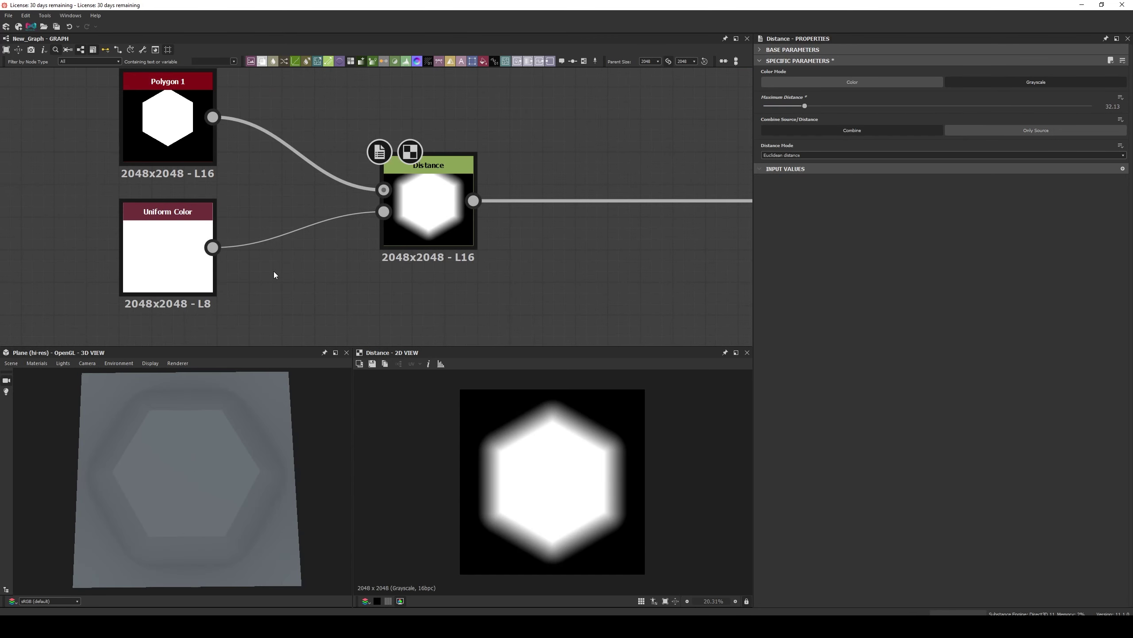
Step: Try Manhattan distance mode on the hexagon, then settle on Chebyshev distance
{"action": "left_click", "coordinate": [934, 156]}
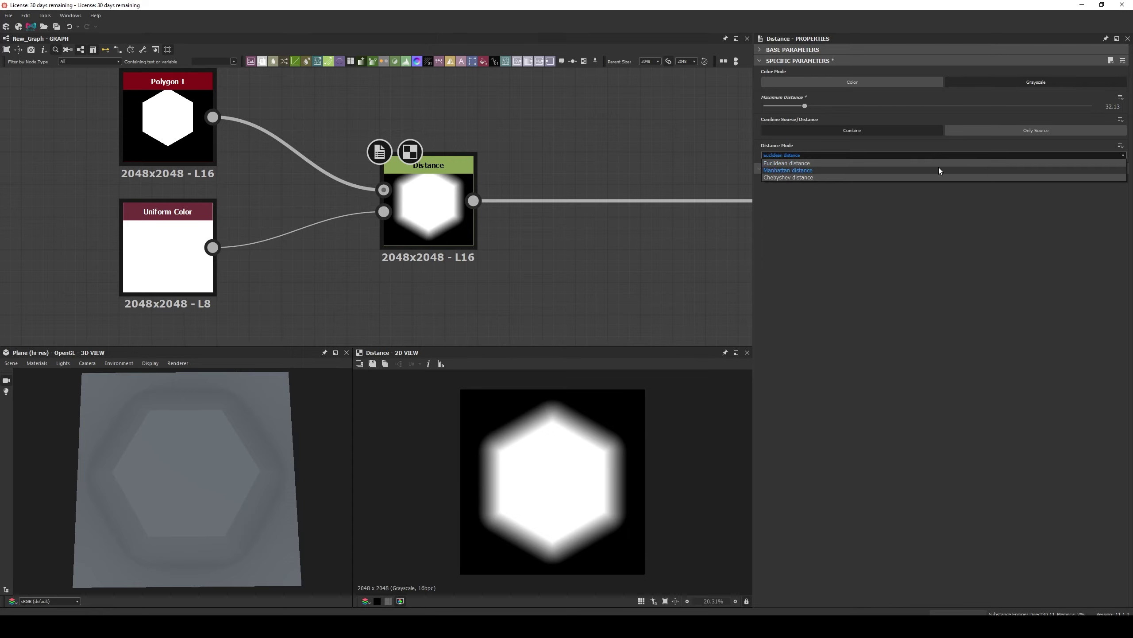
{"action": "left_click", "coordinate": [939, 171]}
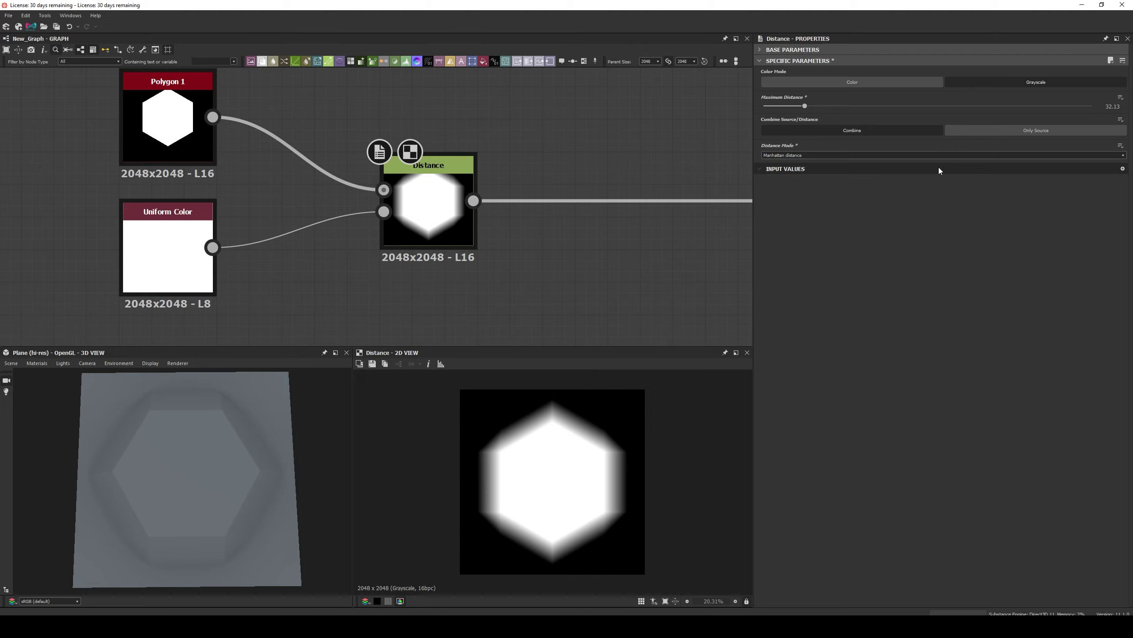
{"action": "left_click", "coordinate": [934, 156]}
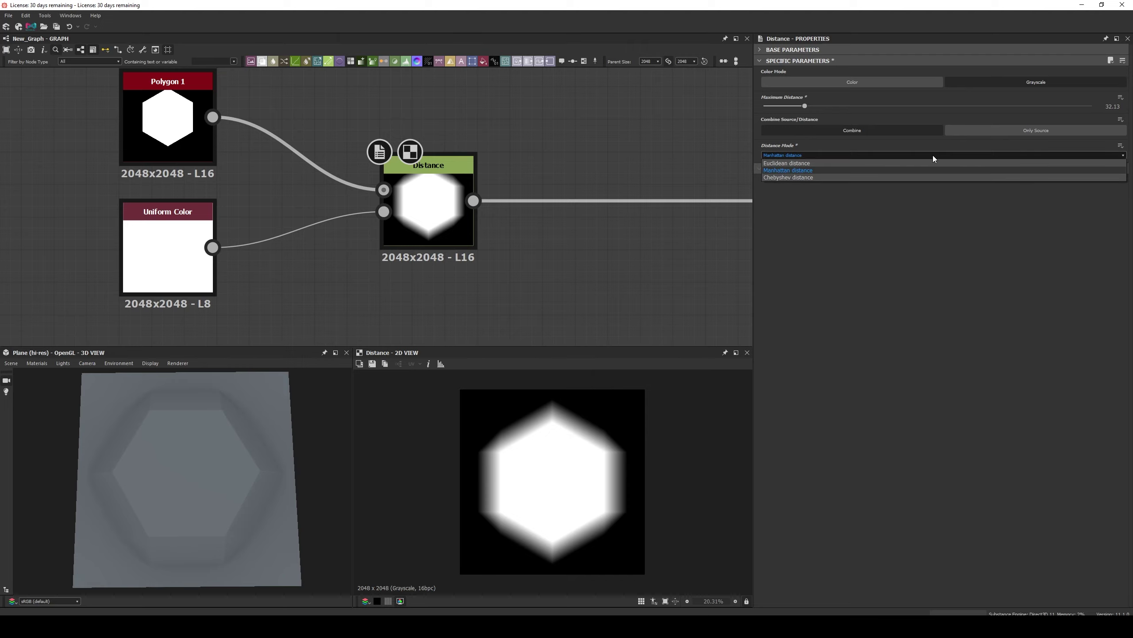
{"action": "left_click", "coordinate": [940, 180]}
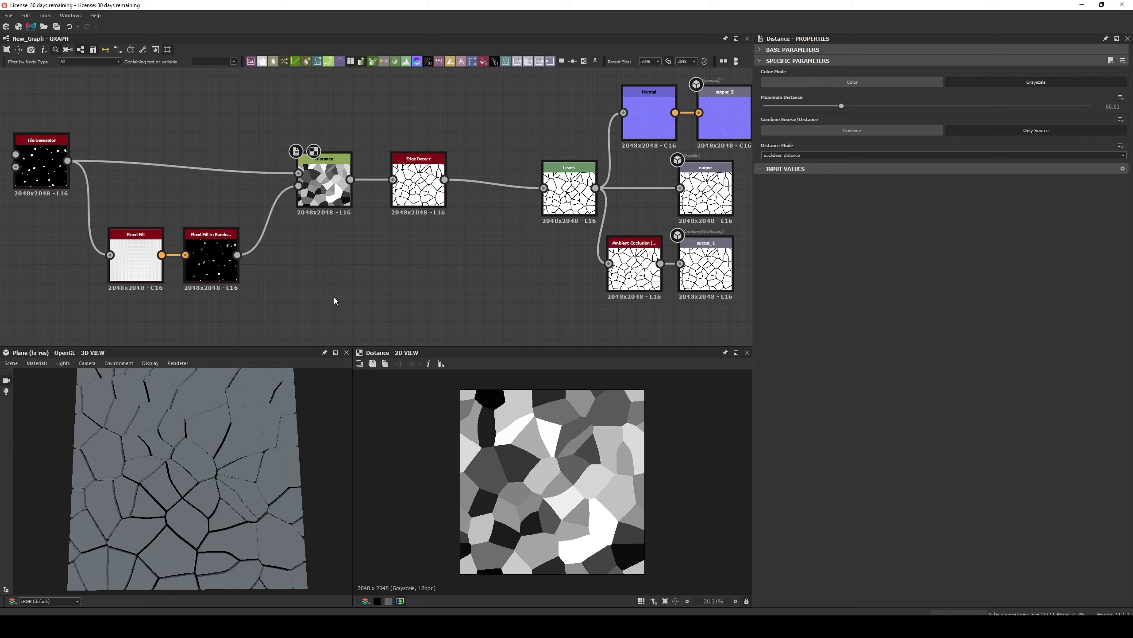
Step: Inspect the Tile Generator and Flood Fill inputs, then lower Maximum Distance on the cracked tiles
{"action": "left_click", "coordinate": [40, 174]}
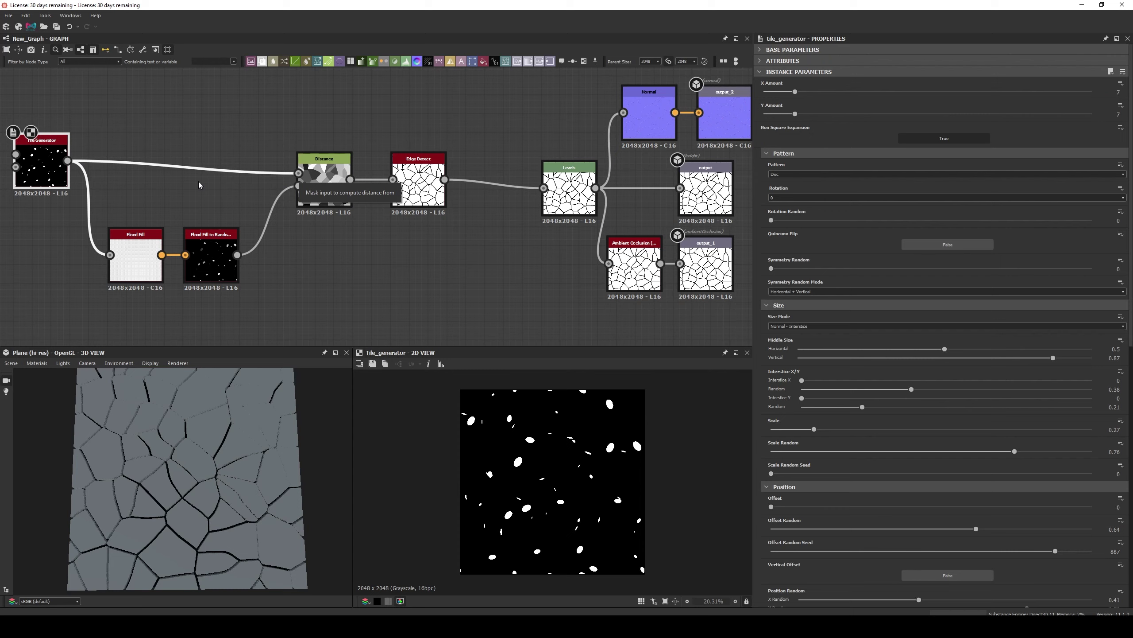
{"action": "left_click", "coordinate": [147, 255]}
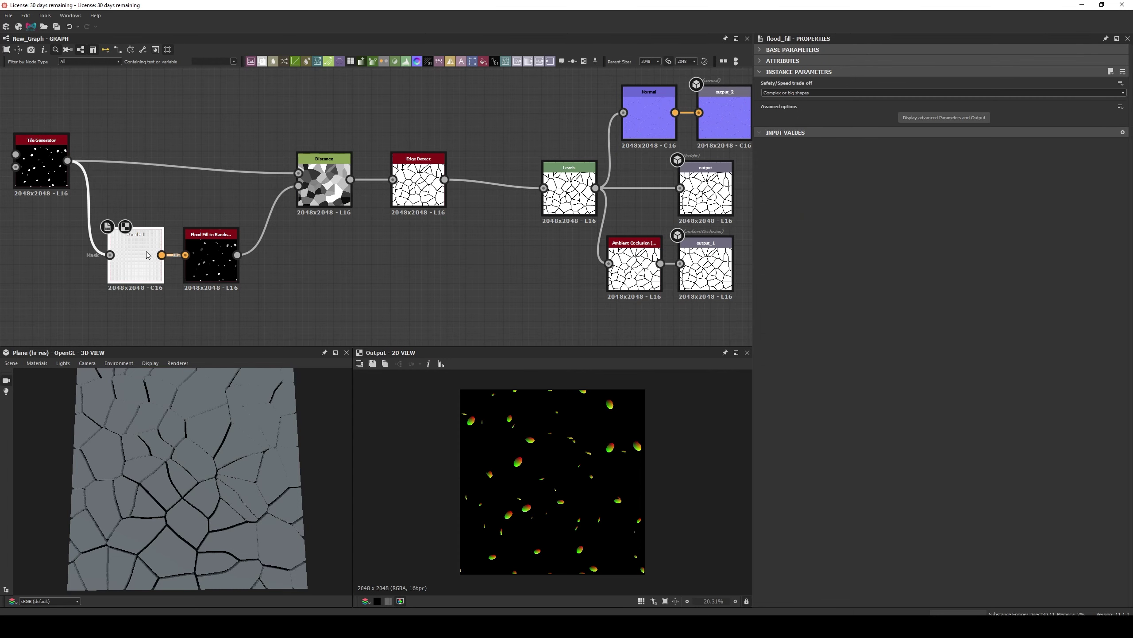
{"action": "left_click", "coordinate": [215, 248]}
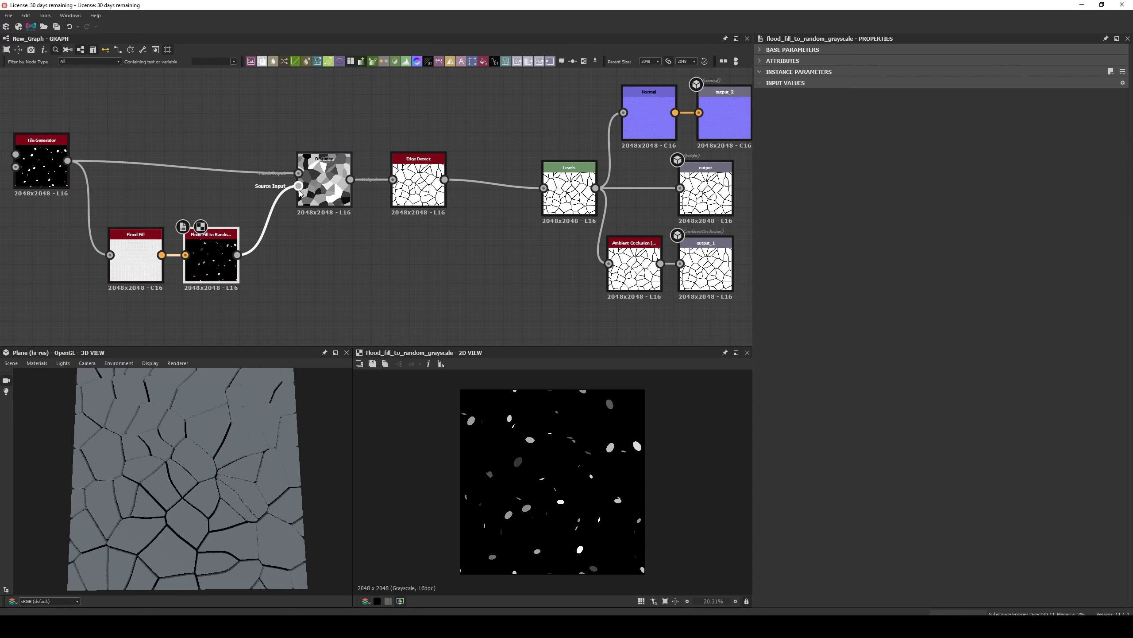
{"action": "left_click", "coordinate": [330, 195]}
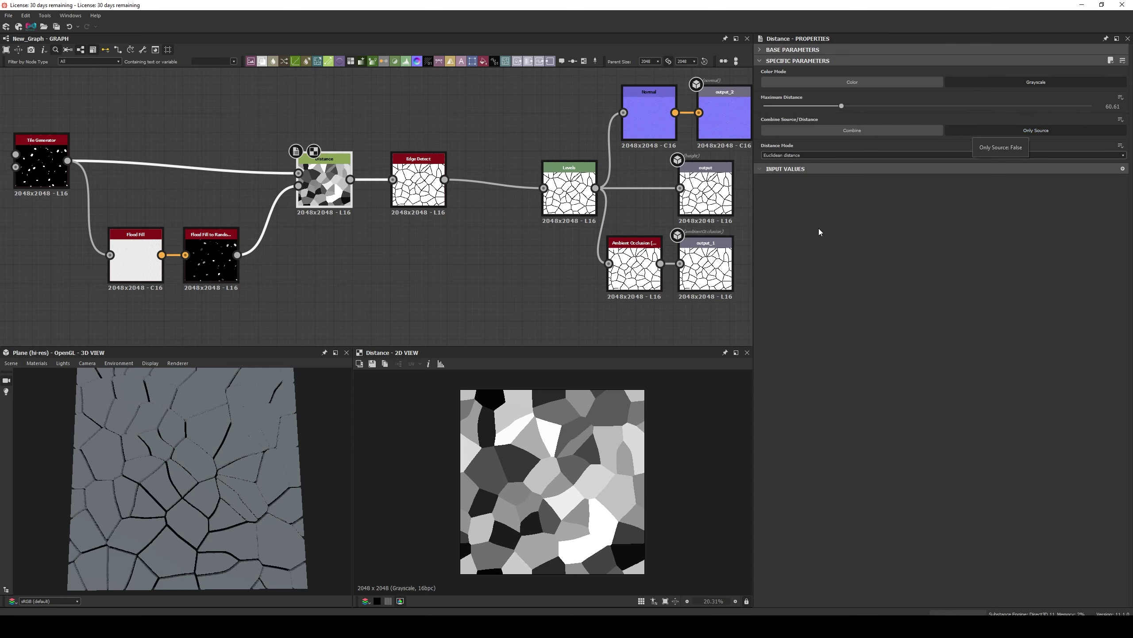
{"action": "mouse_move", "coordinate": [842, 106]}
{"action": "left_mouse_down"}
{"action": "mouse_move", "coordinate": [803, 108]}
{"action": "mouse_move", "coordinate": [826, 108]}
{"action": "left_mouse_up"}
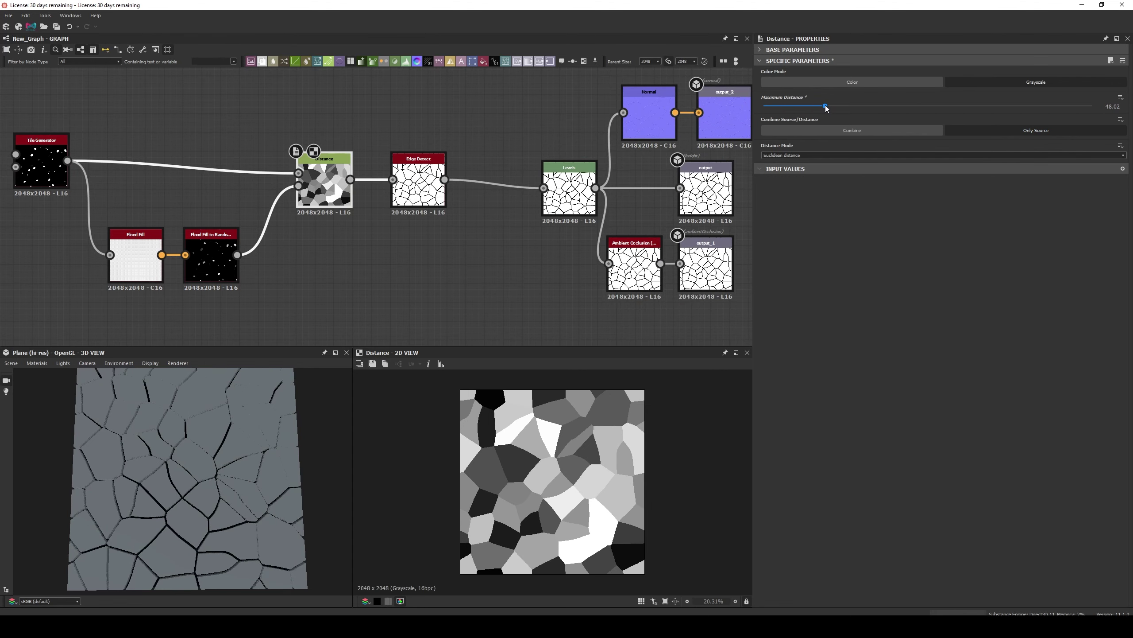
Step: Switch the Distance node to Manhattan distance and preview the Edge Detect crack lines
{"action": "left_click", "coordinate": [419, 183]}
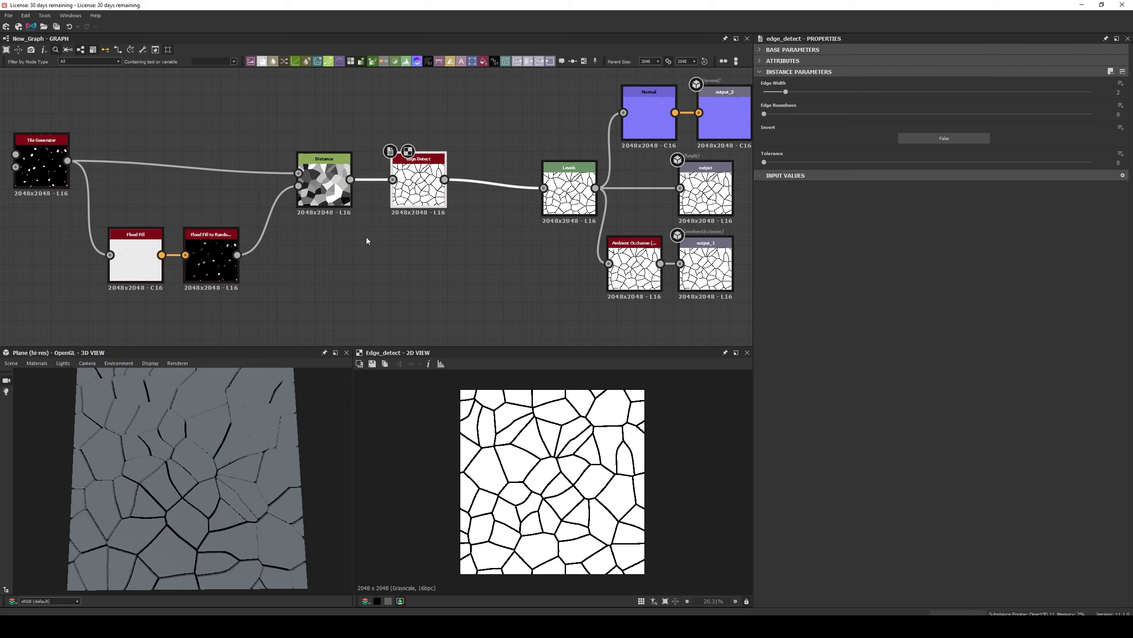
{"action": "left_click", "coordinate": [342, 195]}
{"action": "left_click", "coordinate": [788, 155]}
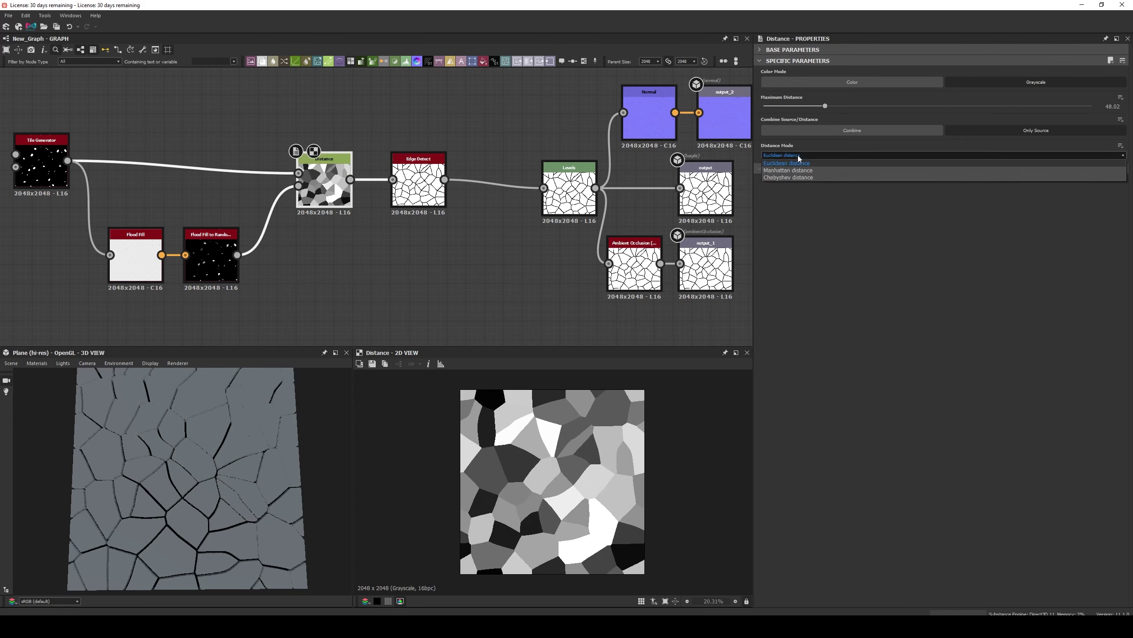
{"action": "left_click", "coordinate": [798, 170]}
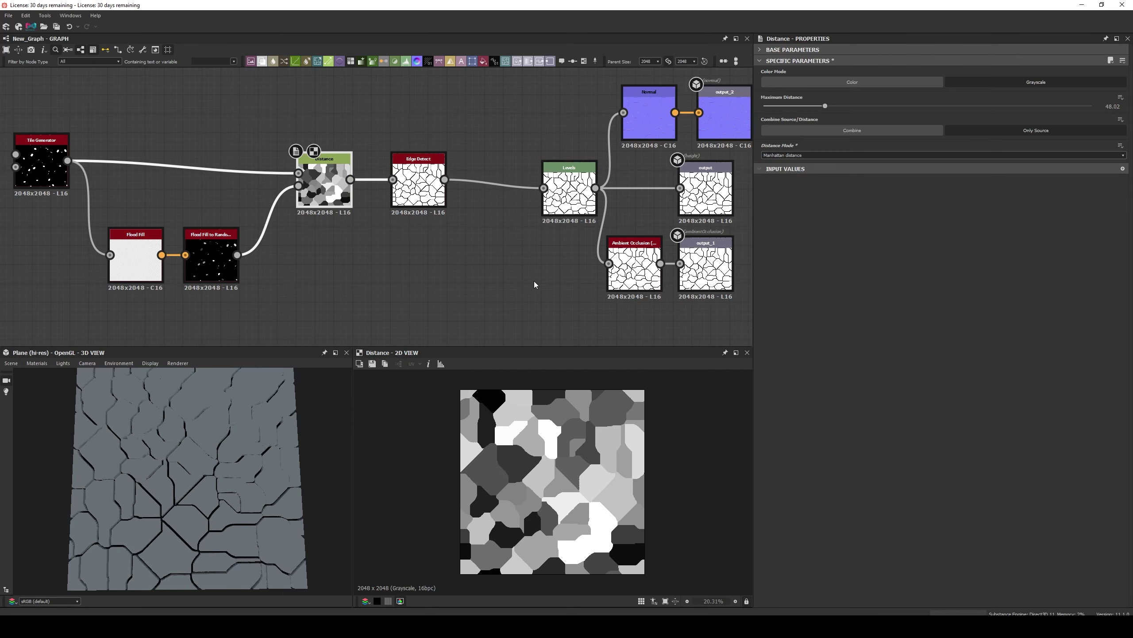
{"action": "left_click", "coordinate": [418, 183]}
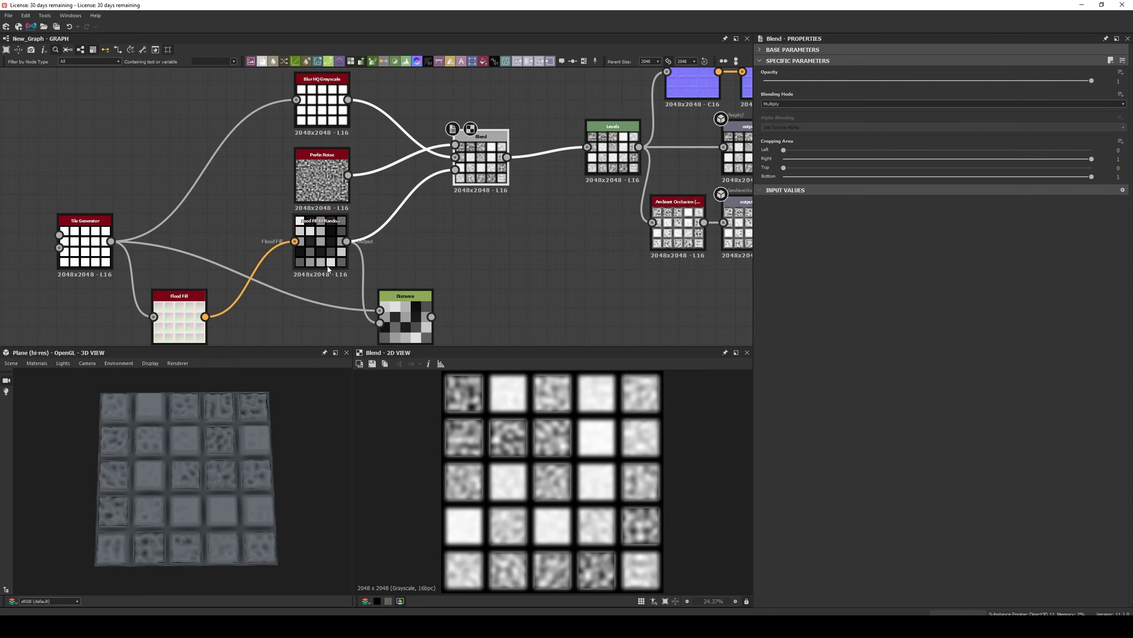
{"action": "left_click", "coordinate": [313, 245]}
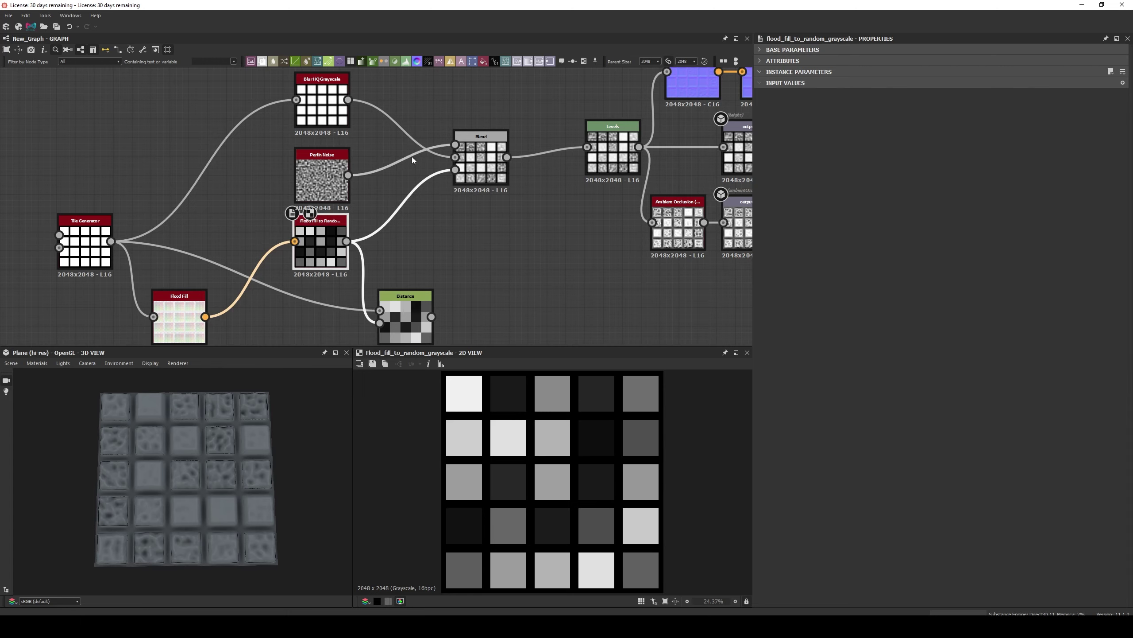
{"action": "double_click", "coordinate": [472, 167]}
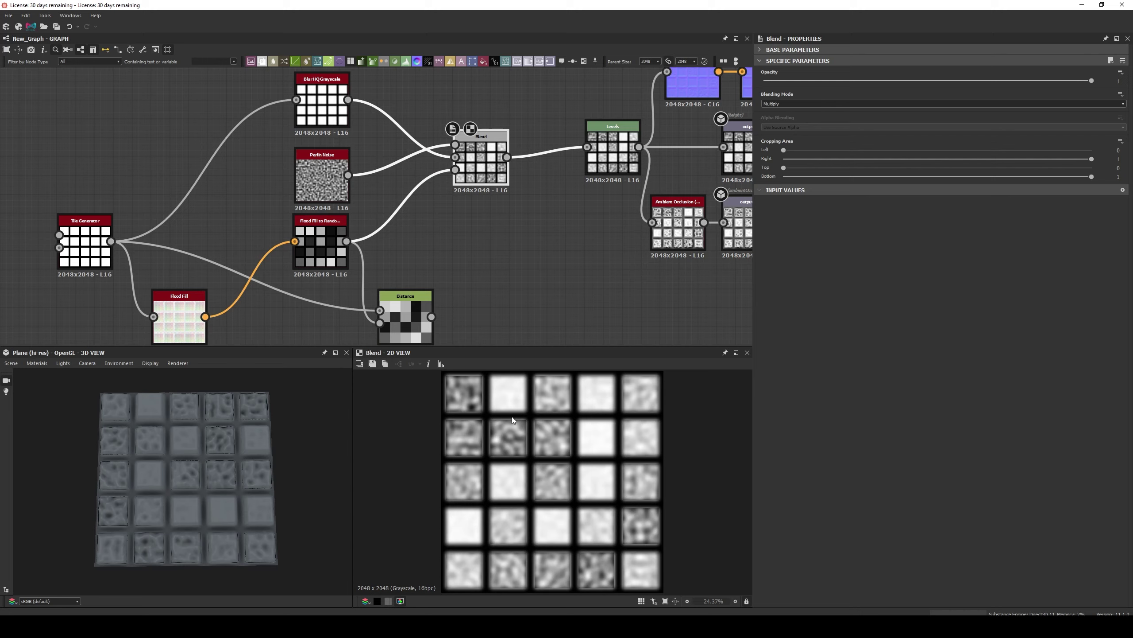
{"action": "middle_click_drag", "start_coordinate": [270, 527], "coordinate": [280, 523]}
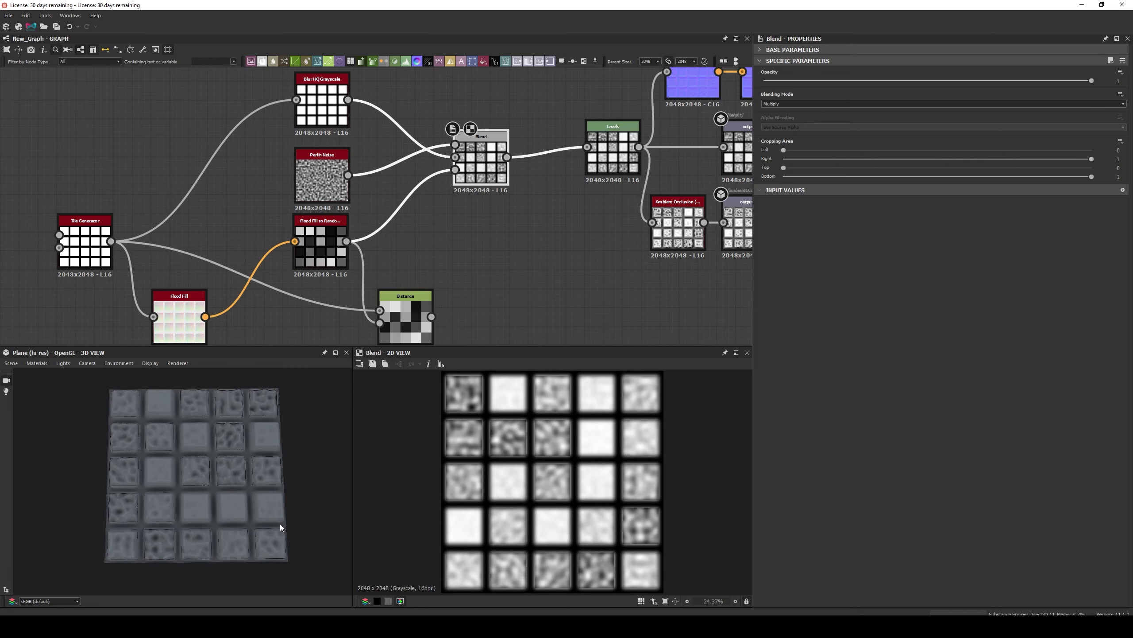
{"action": "scroll", "coordinate": [163, 506], "scroll_direction": "up", "scroll_amount": 5}
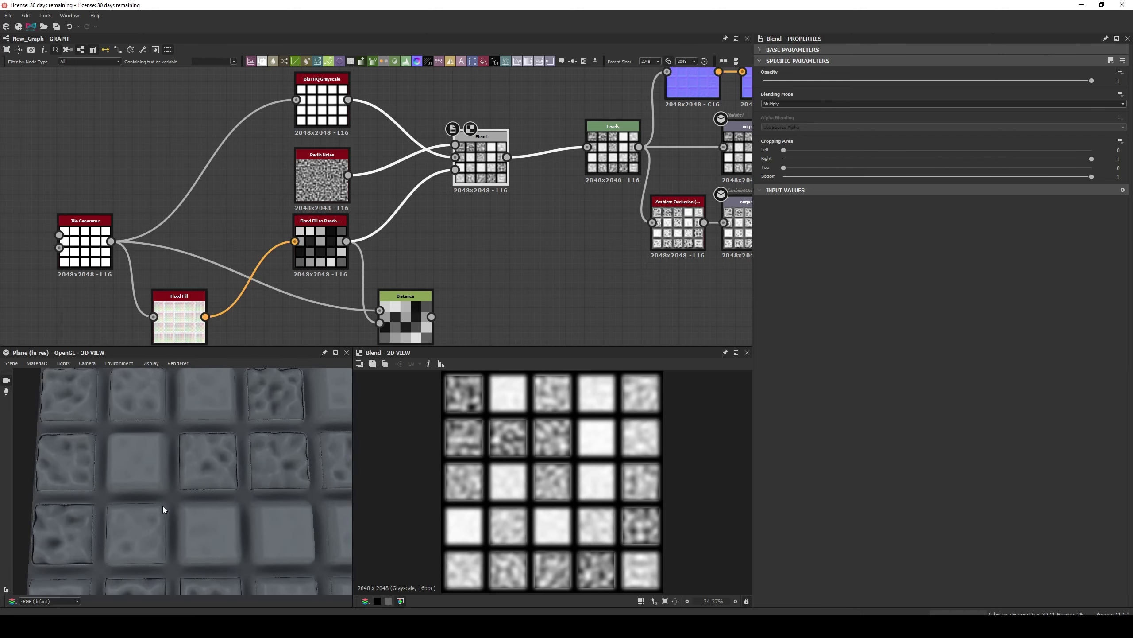
{"action": "scroll", "coordinate": [179, 471], "scroll_direction": "down", "scroll_amount": 6}
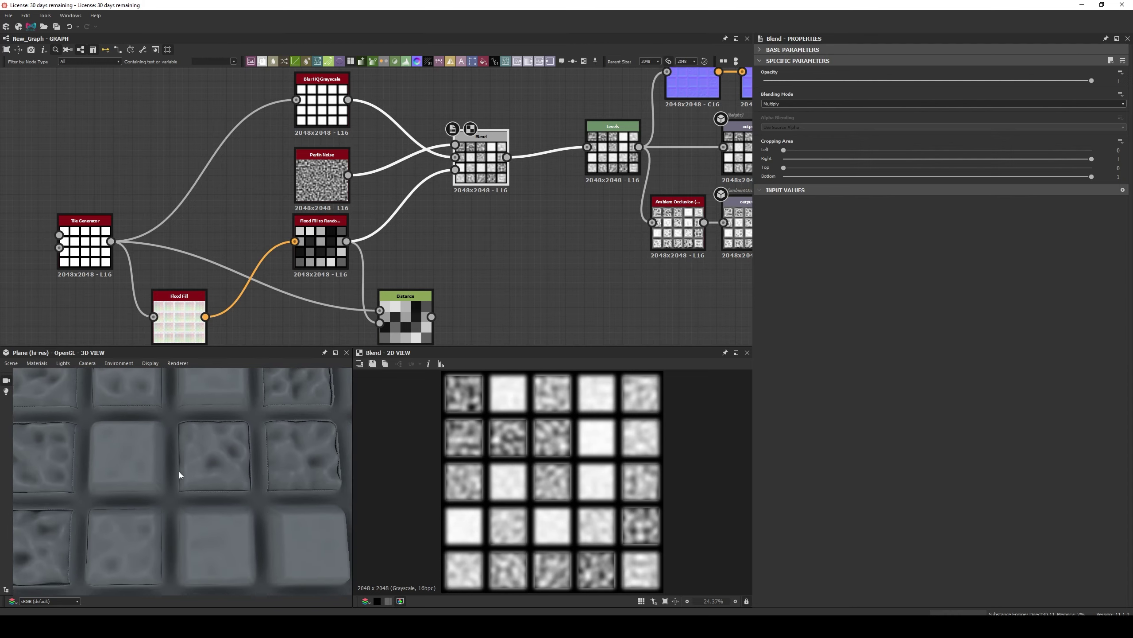
Step: Wire the Distance output into the Blend's third input, replacing the Flood Fill to Random result
{"action": "double_click", "coordinate": [407, 301]}
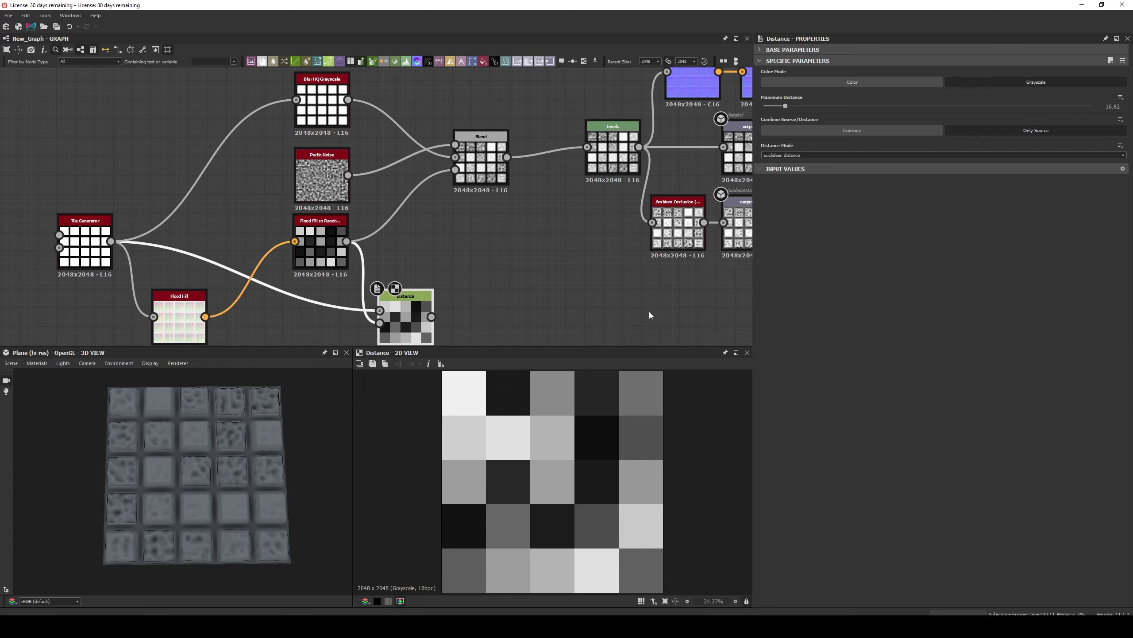
{"action": "left_click_drag", "start_coordinate": [432, 317], "coordinate": [459, 176]}
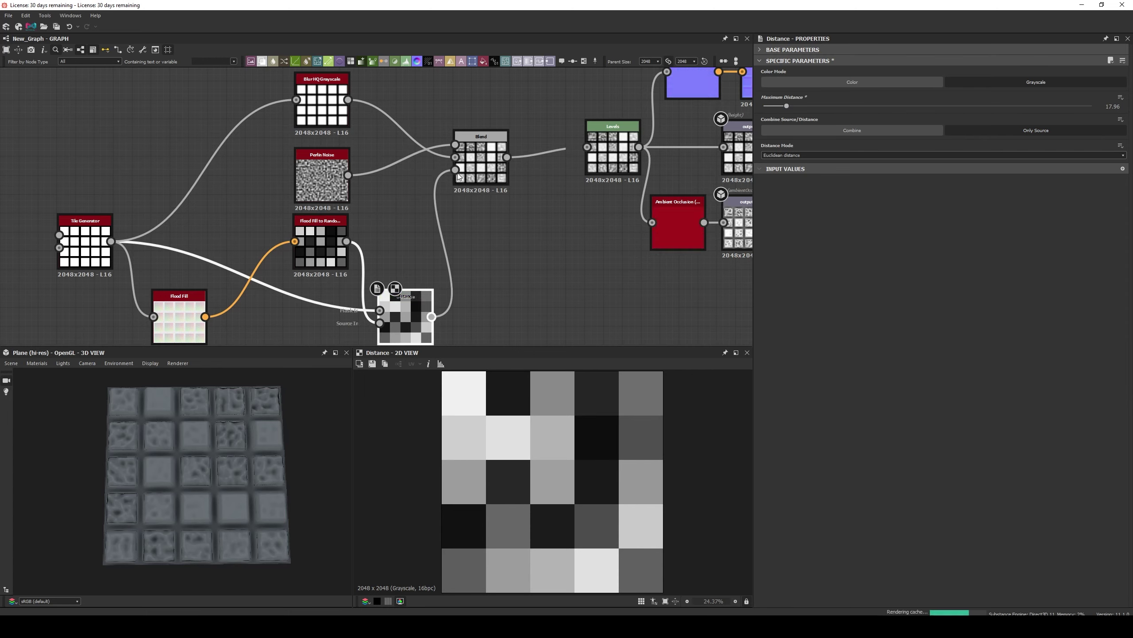
{"action": "scroll", "coordinate": [233, 443], "scroll_direction": "up", "scroll_amount": 6}
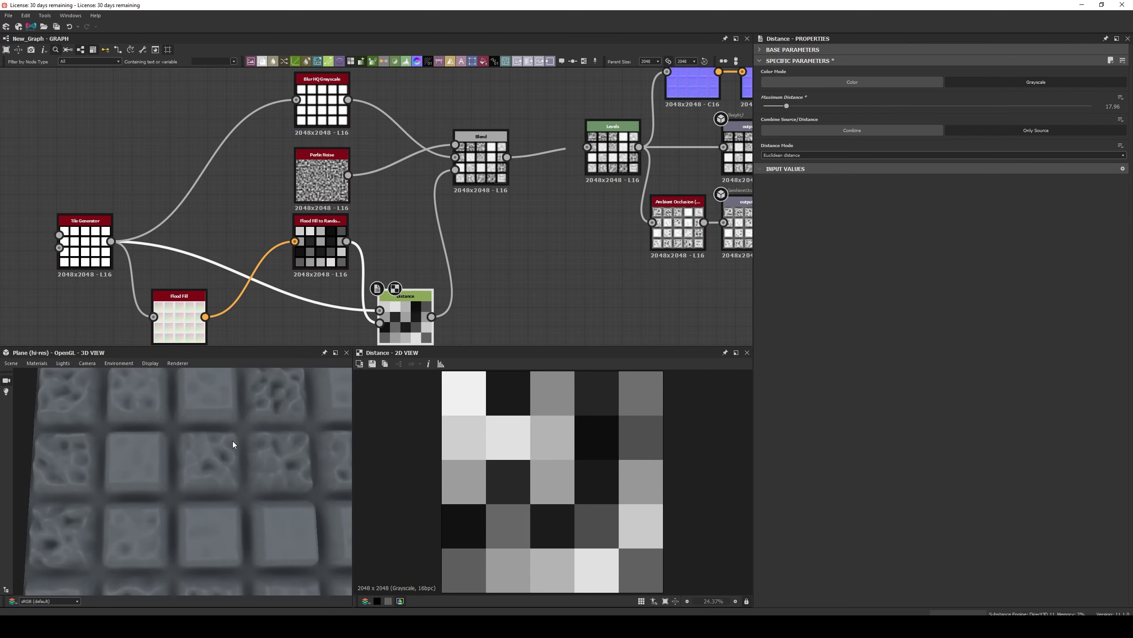
{"action": "scroll", "coordinate": [232, 440], "scroll_direction": "down", "scroll_amount": 6}
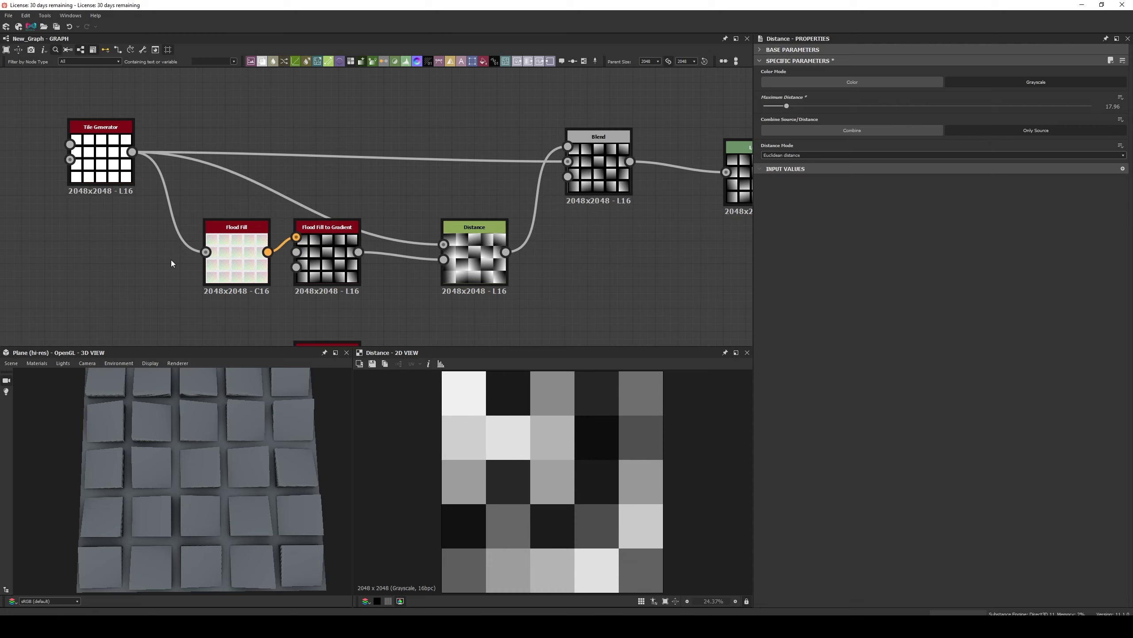
{"action": "double_click", "coordinate": [338, 265]}
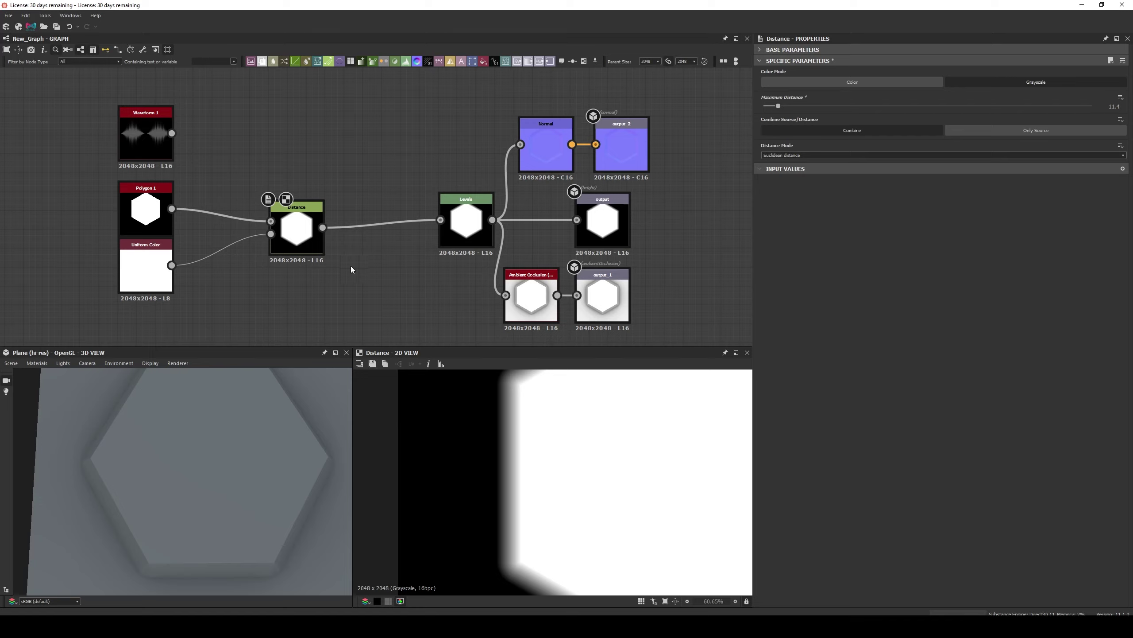
Step: Fit the hexagon preview and lower the Distance node's Maximum Distance to narrow the bevel
{"action": "left_click", "coordinate": [149, 225]}
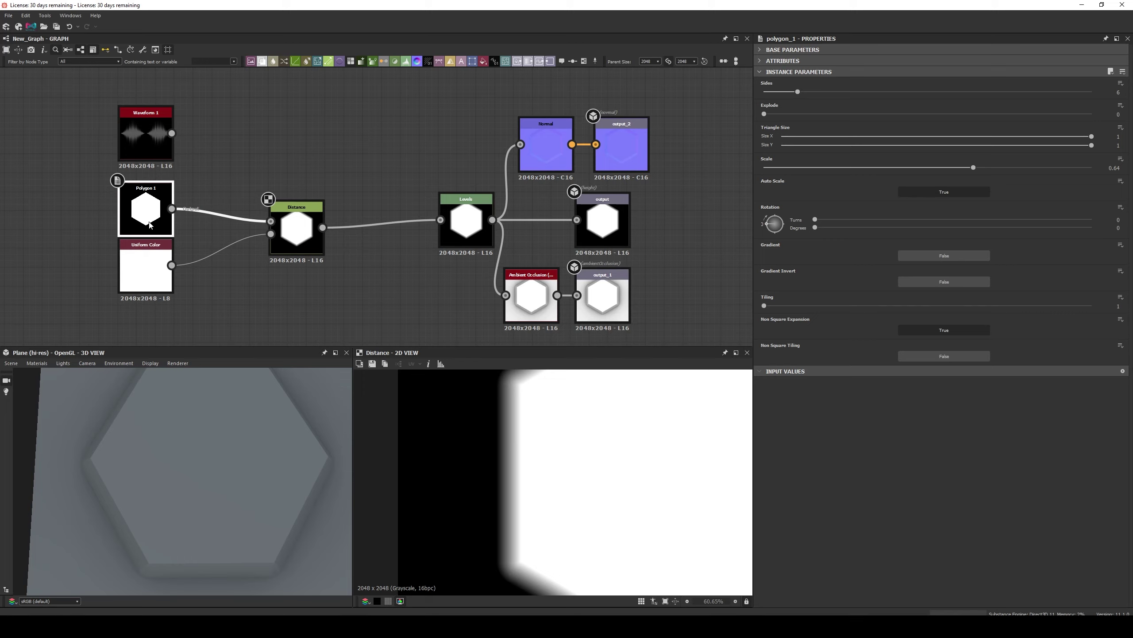
{"action": "left_click", "coordinate": [150, 266]}
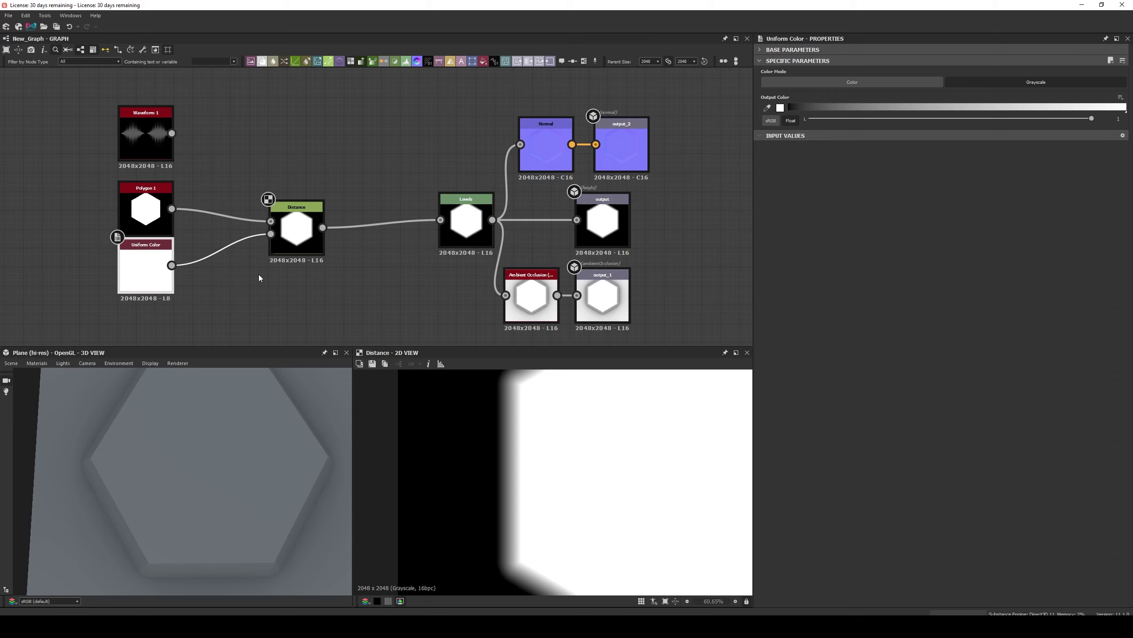
{"action": "left_click", "coordinate": [296, 230]}
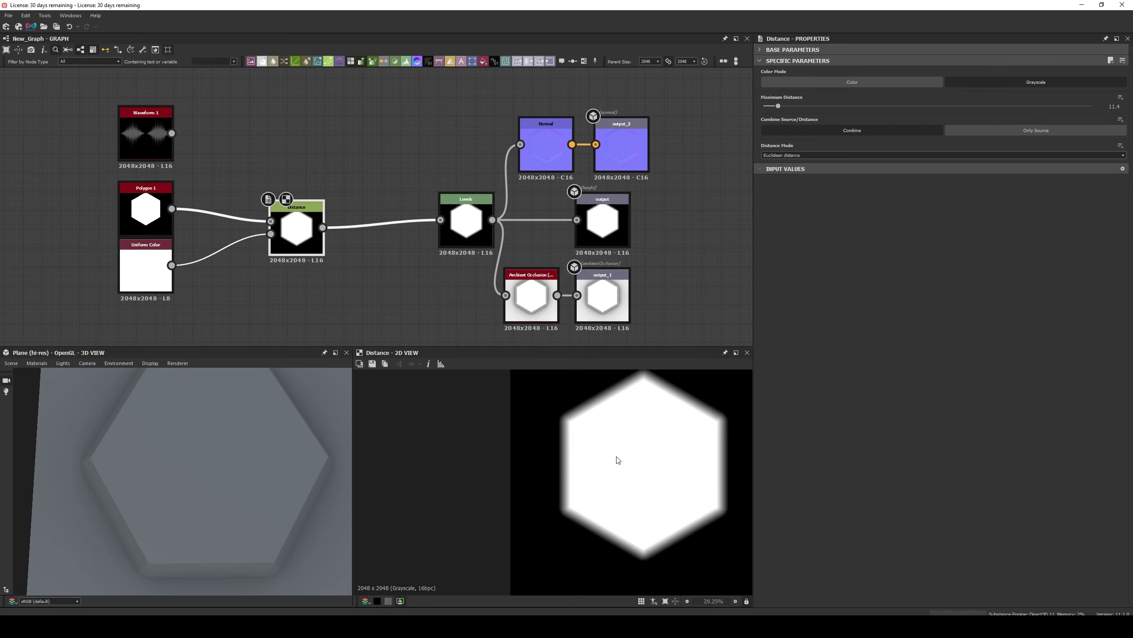
{"action": "key", "text": "f"}
{"action": "left_click_drag", "start_coordinate": [781, 106], "coordinate": [780, 105]}
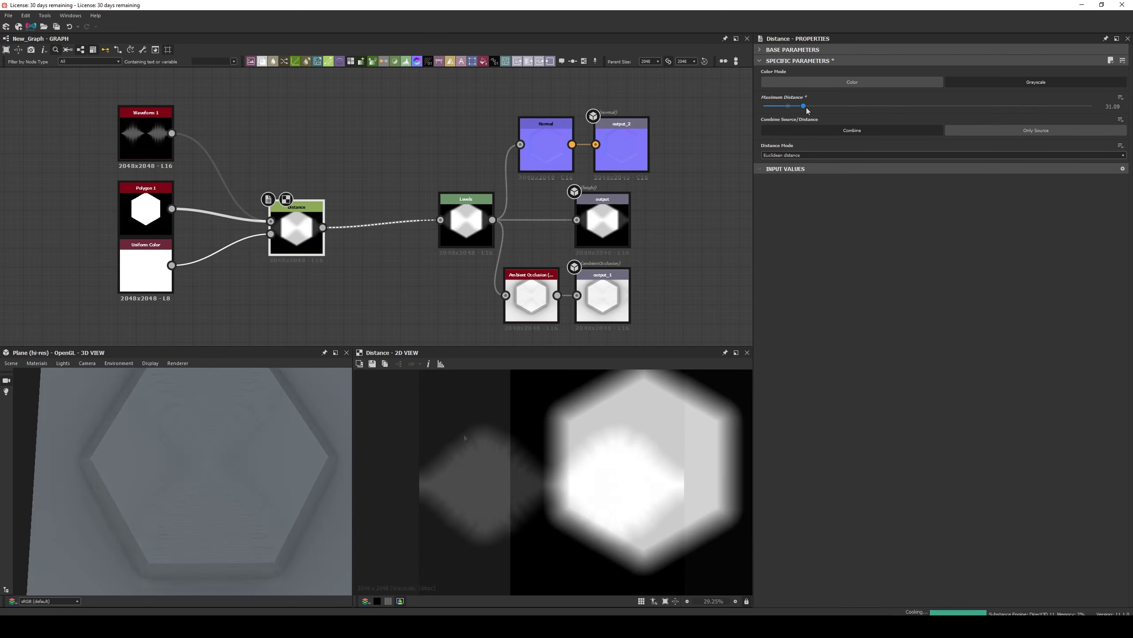
{"action": "mouse_move", "coordinate": [789, 107]}
{"action": "left_mouse_down"}
{"action": "mouse_move", "coordinate": [810, 109]}
{"action": "mouse_move", "coordinate": [778, 119]}
{"action": "left_mouse_up"}
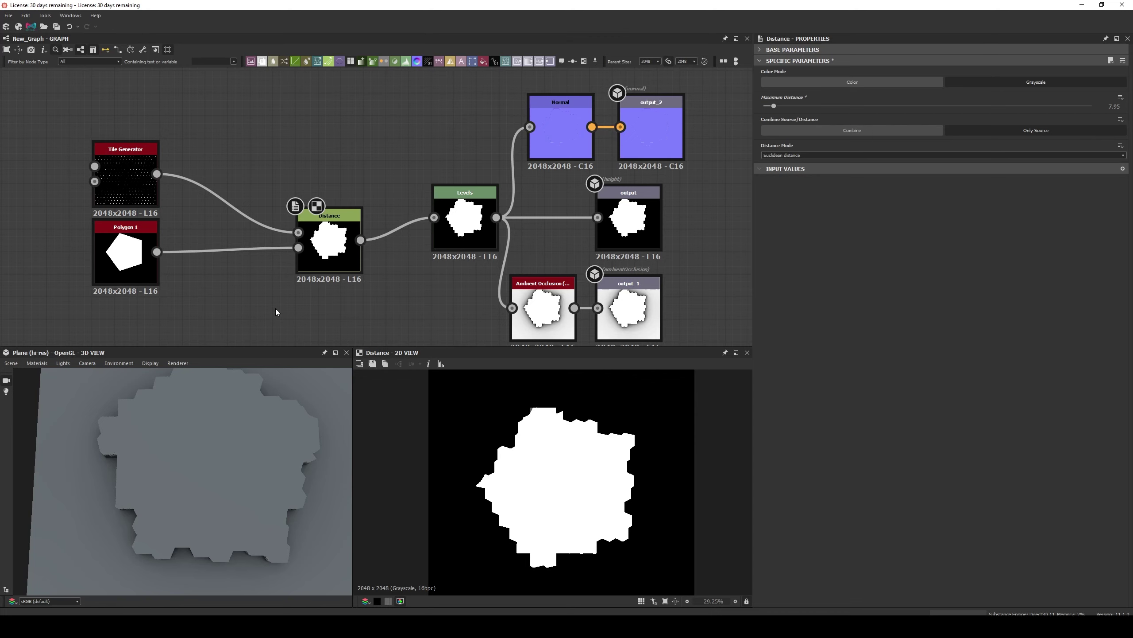
Step: Preview the Tile Generator dots and pentagon, then drop Maximum Distance from 7.95 to 4.49
{"action": "double_click", "coordinate": [132, 193]}
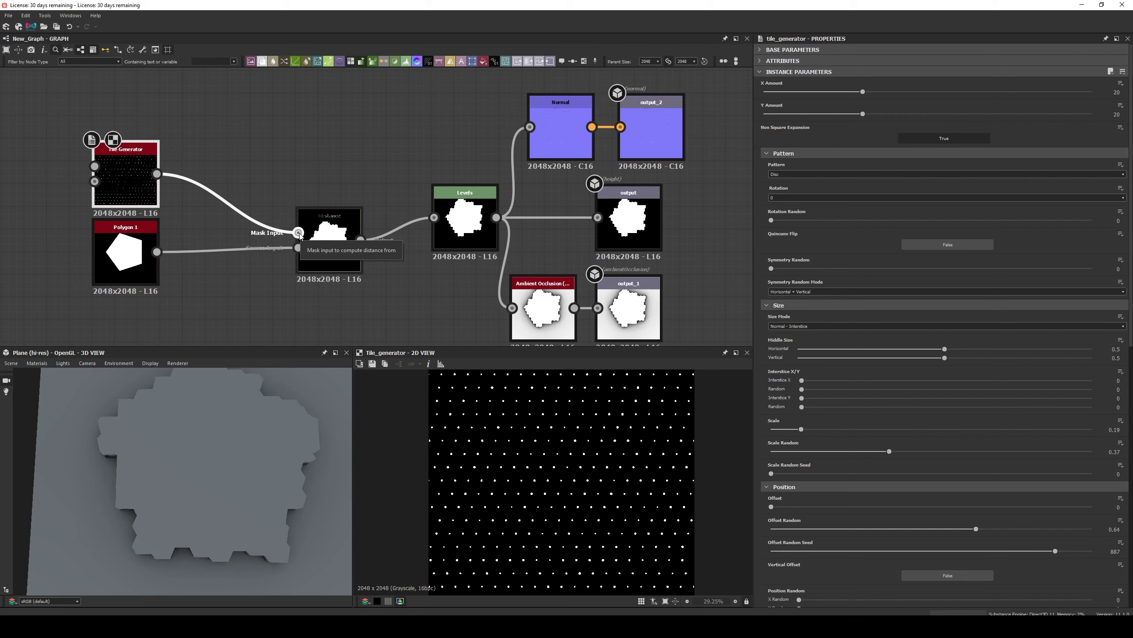
{"action": "double_click", "coordinate": [152, 248]}
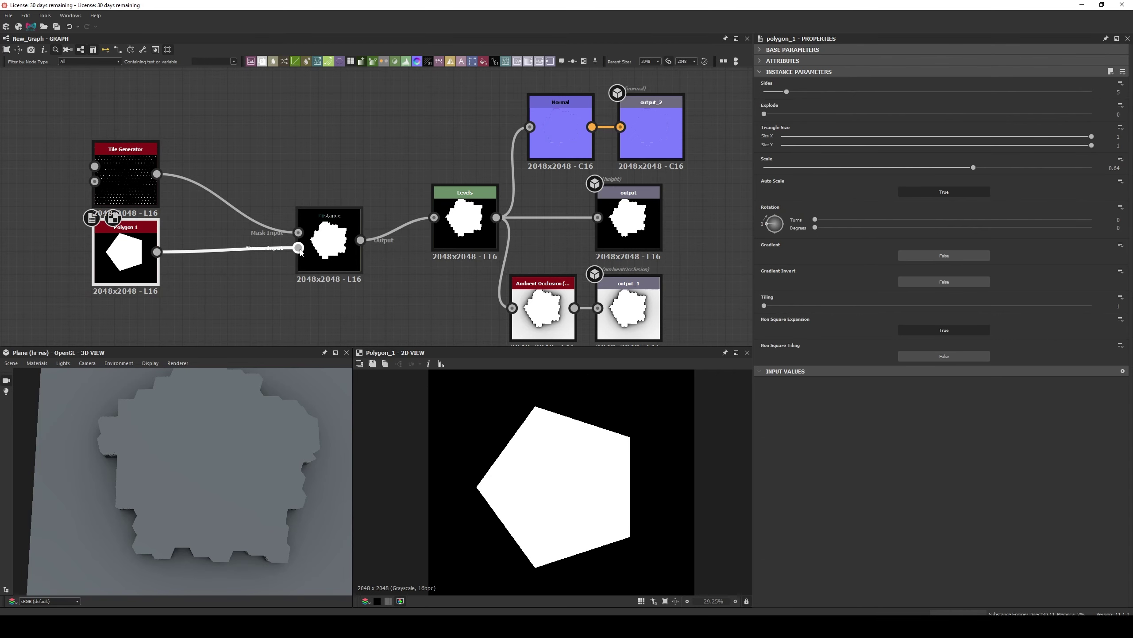
{"action": "left_click", "coordinate": [324, 255]}
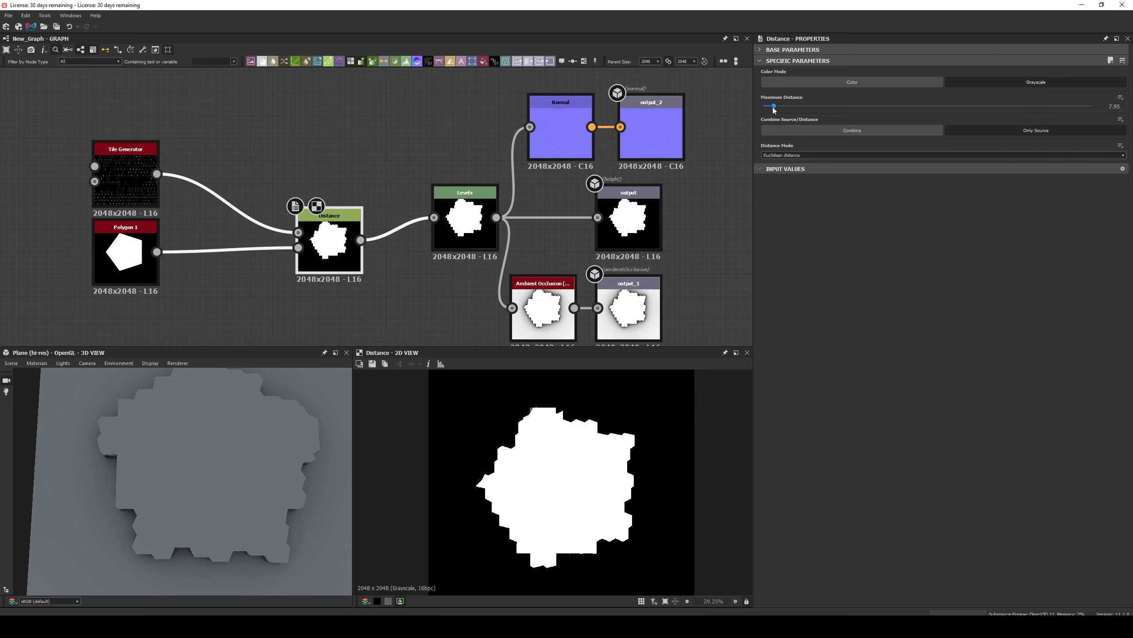
{"action": "left_click_drag", "start_coordinate": [774, 107], "coordinate": [771, 106]}
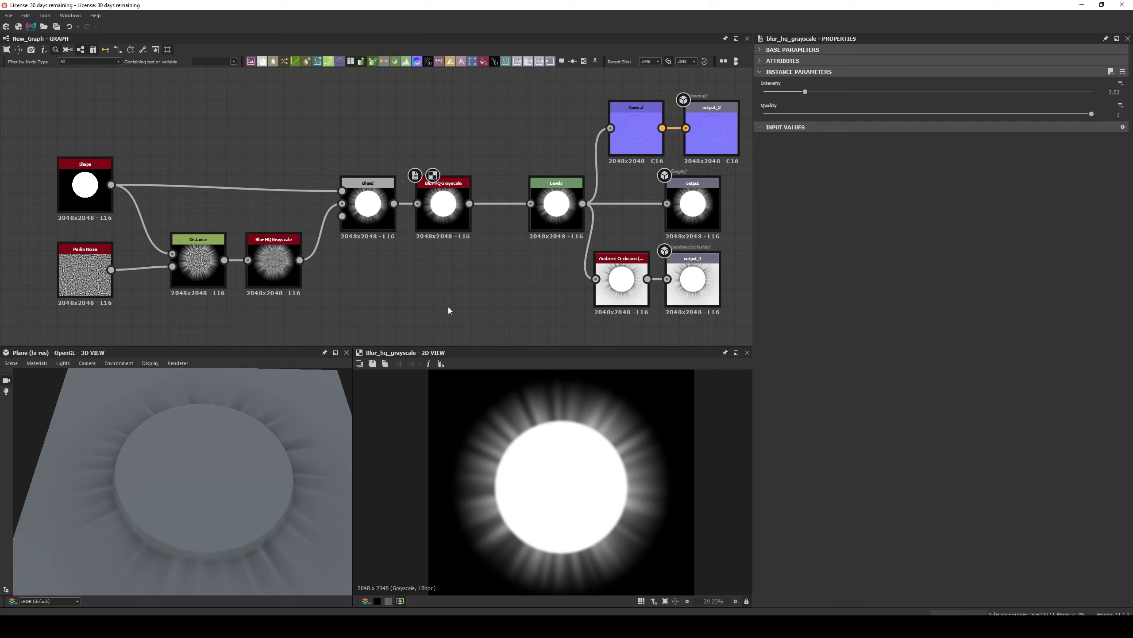
Step: Lower the Distance node's Maximum Distance from 41.46 to shorten the noisy folds around the disc
{"action": "left_click", "coordinate": [84, 185]}
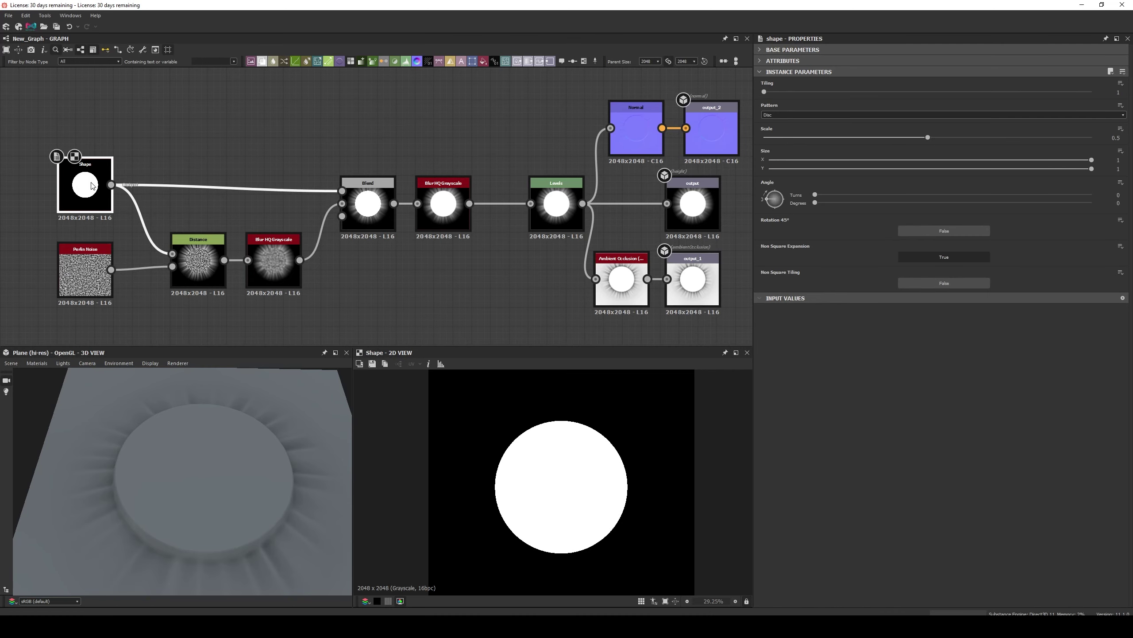
{"action": "left_click", "coordinate": [84, 270]}
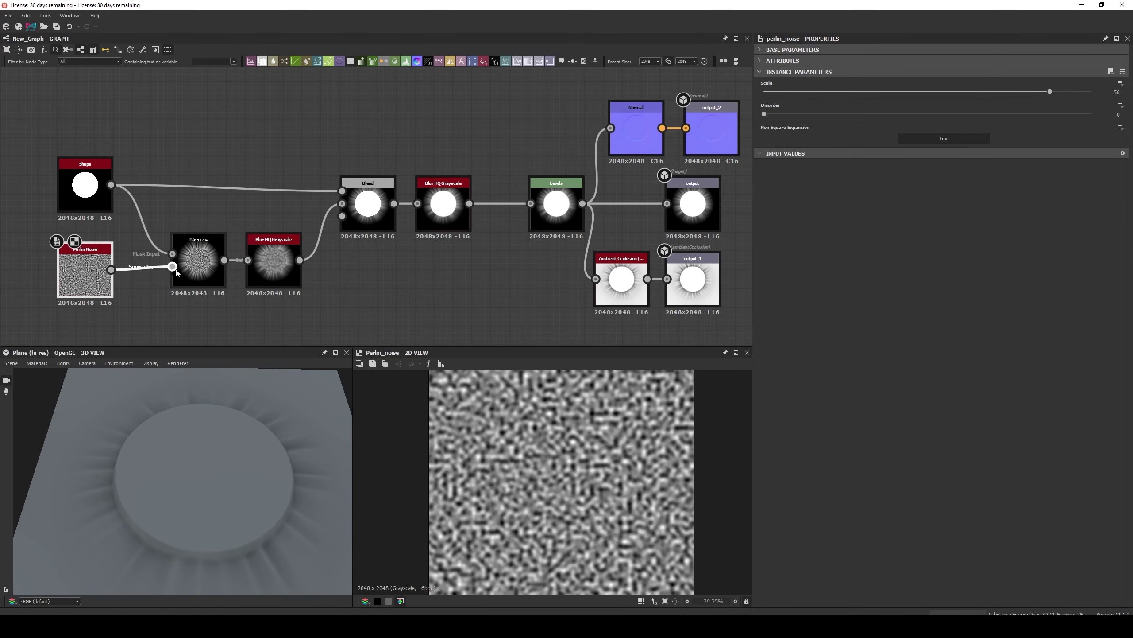
{"action": "left_click", "coordinate": [196, 263]}
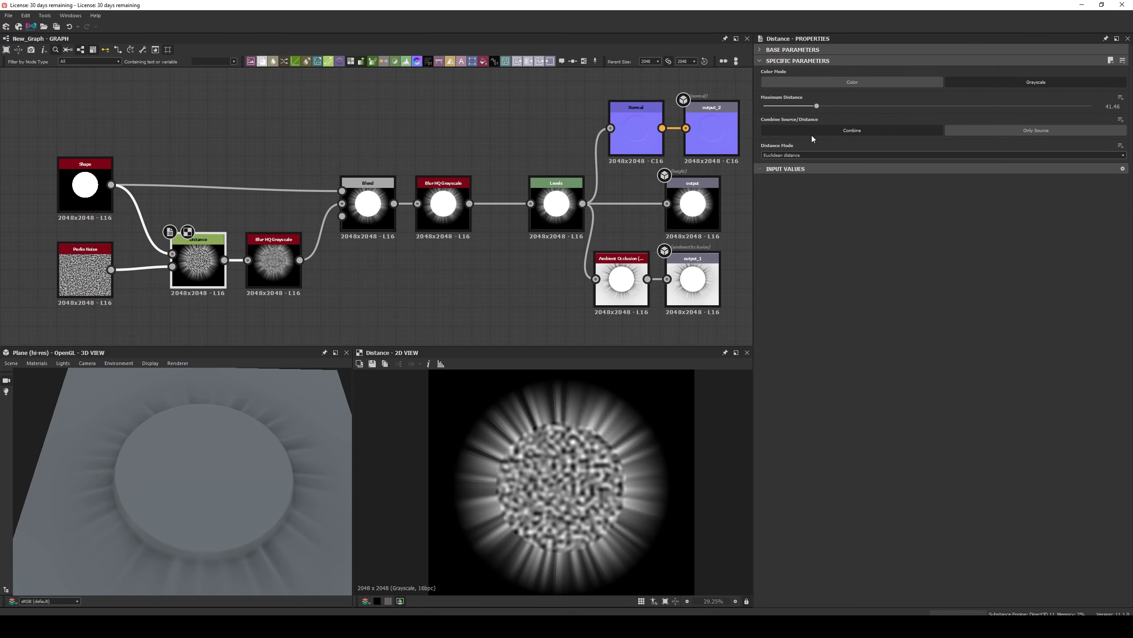
{"action": "mouse_move", "coordinate": [813, 107]}
{"action": "left_mouse_down"}
{"action": "mouse_move", "coordinate": [800, 106]}
{"action": "mouse_move", "coordinate": [811, 105]}
{"action": "left_mouse_up"}
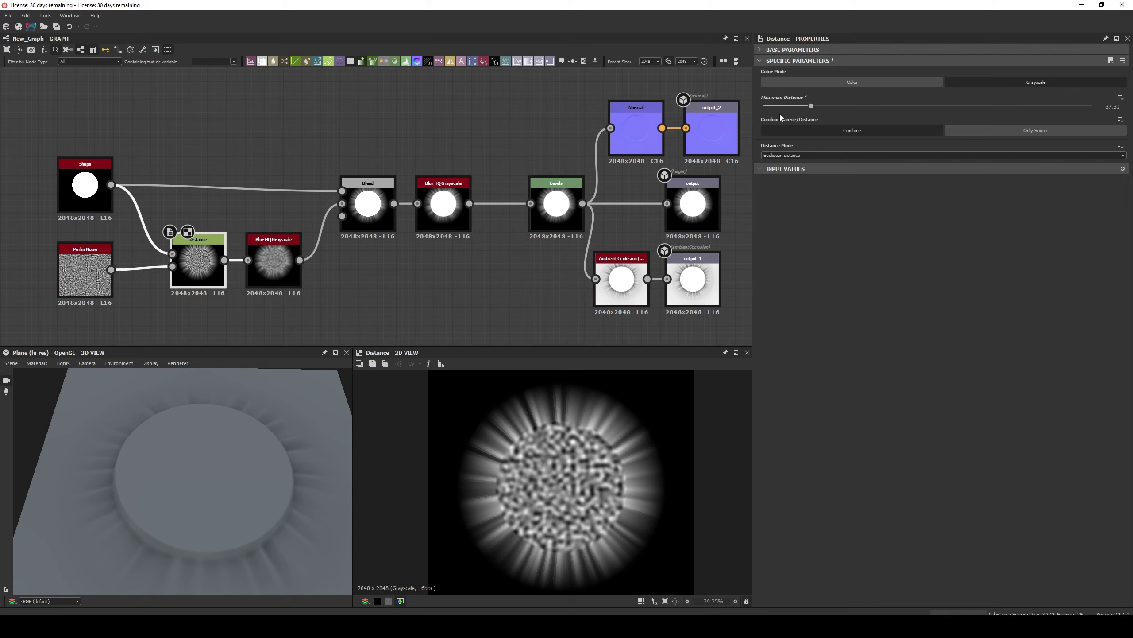
{"action": "left_click", "coordinate": [279, 271]}
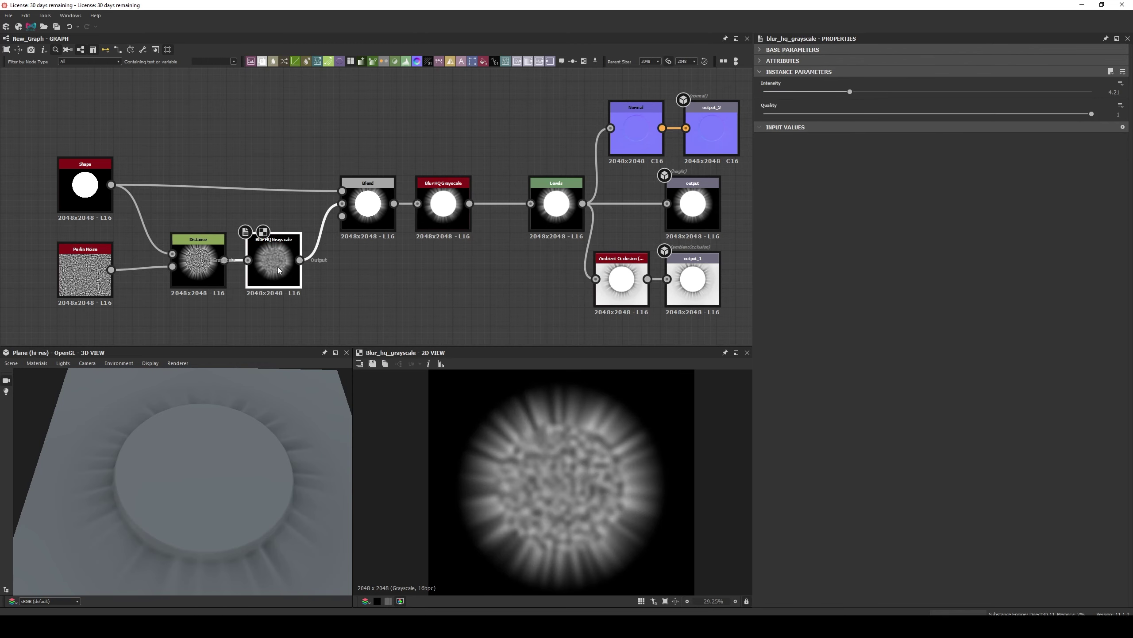
Step: Confirm the Blend node stays on Max (Lighten) and preview the final blurred result
{"action": "left_click", "coordinate": [368, 214]}
{"action": "left_click", "coordinate": [883, 104]}
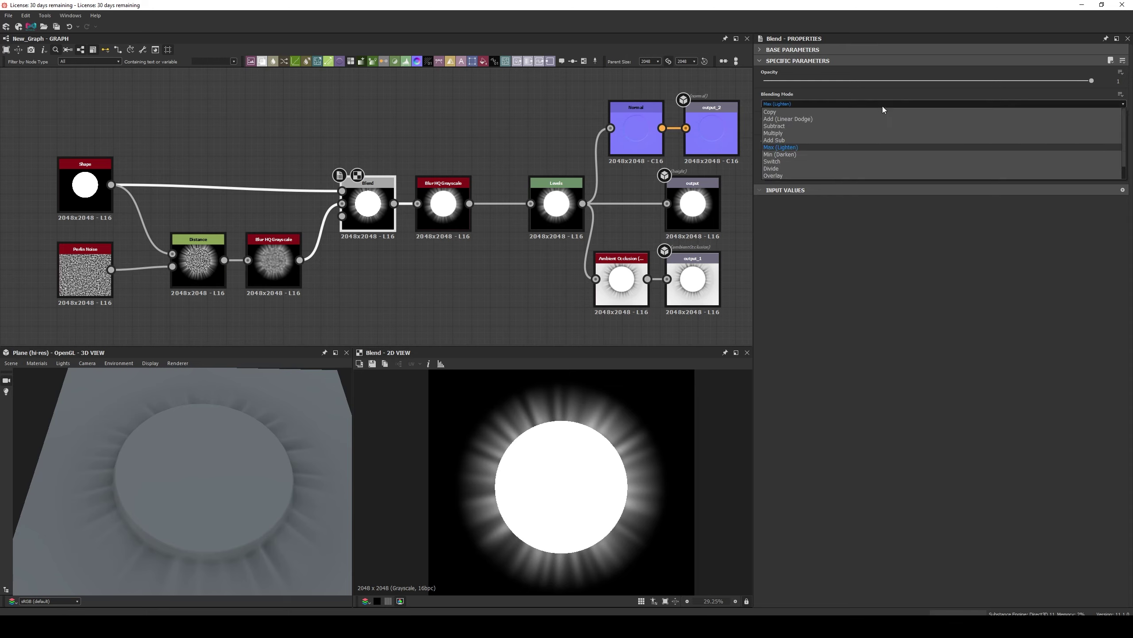
{"action": "left_click", "coordinate": [883, 109]}
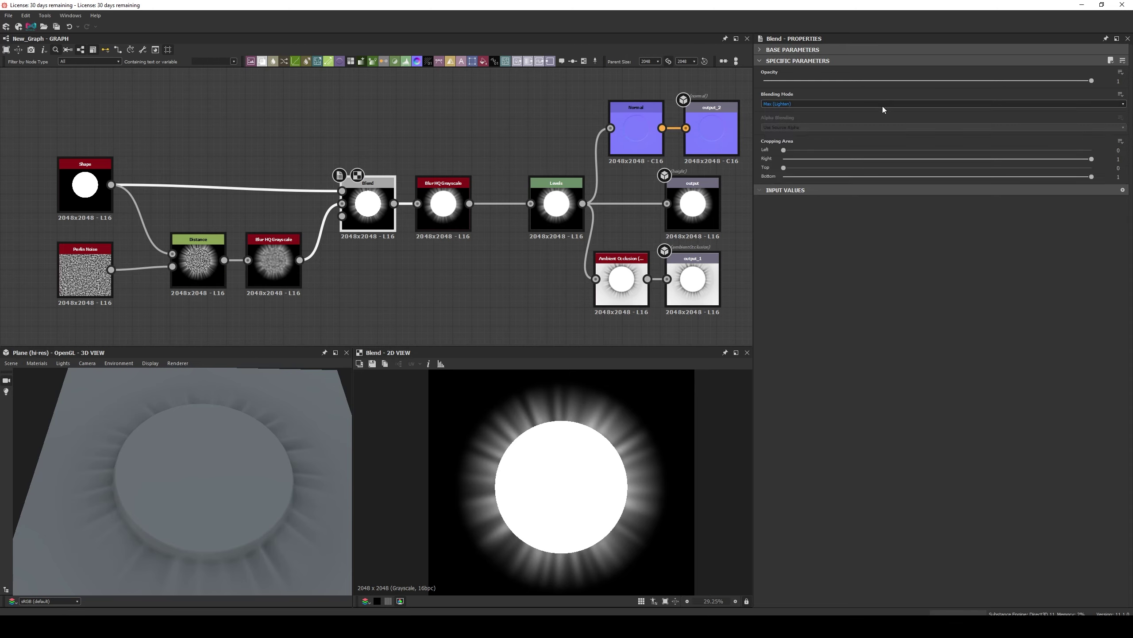
{"action": "left_click", "coordinate": [447, 215]}
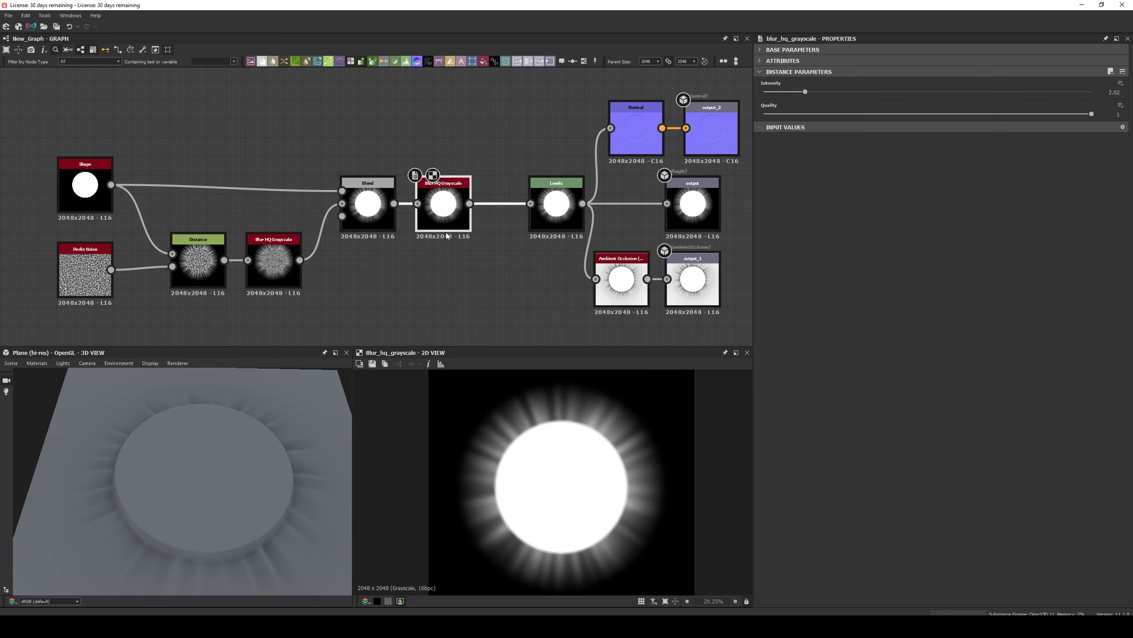
{"action": "left_click", "coordinate": [445, 247]}
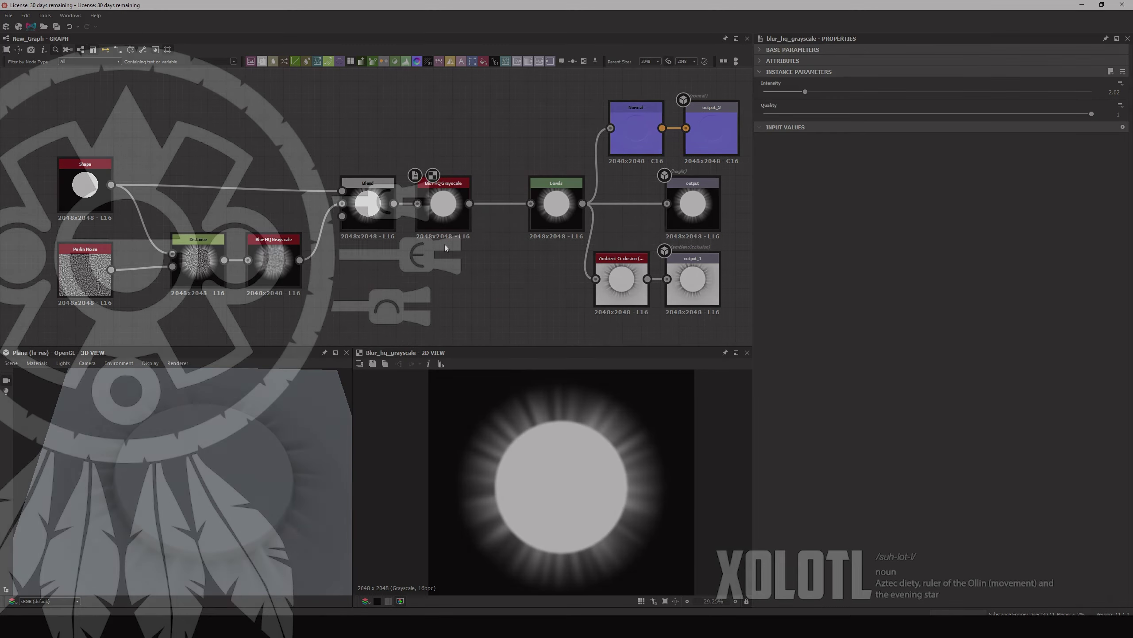